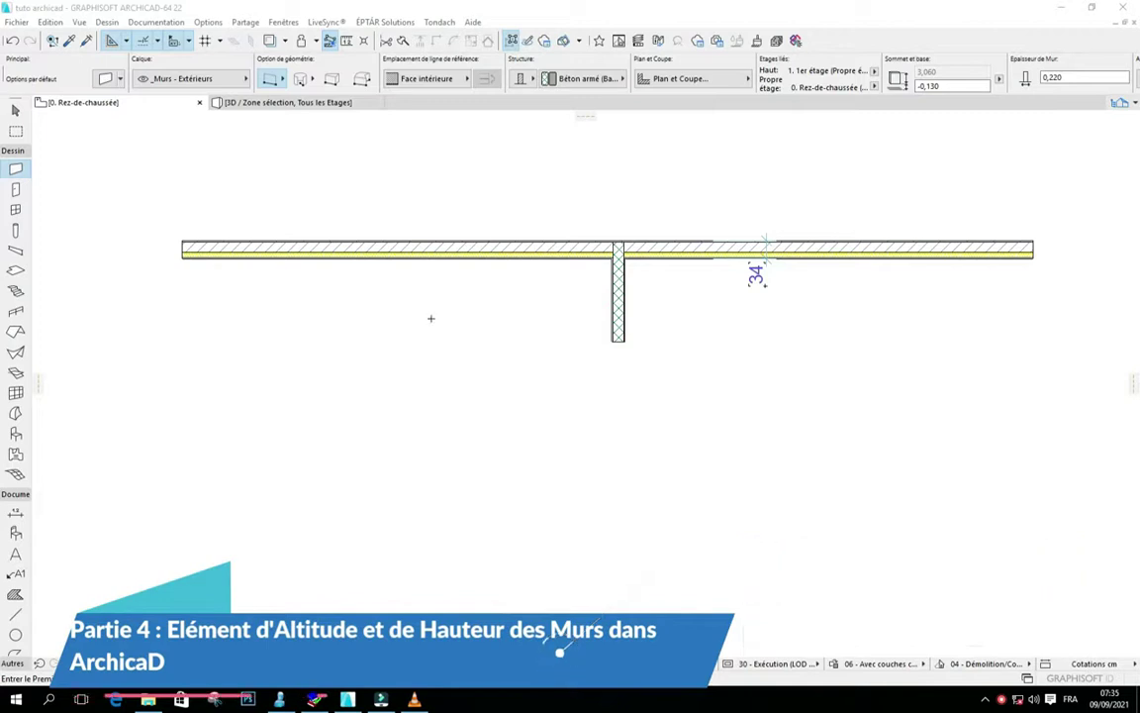
Open the default wall settings and set the wall top (Sommet de mur) to Non lié
{"action": "scroll", "coordinate": [453, 327], "scroll_direction": "down", "scroll_amount": 3}
{"action": "scroll", "coordinate": [266, 259], "scroll_direction": "up", "scroll_amount": 2}
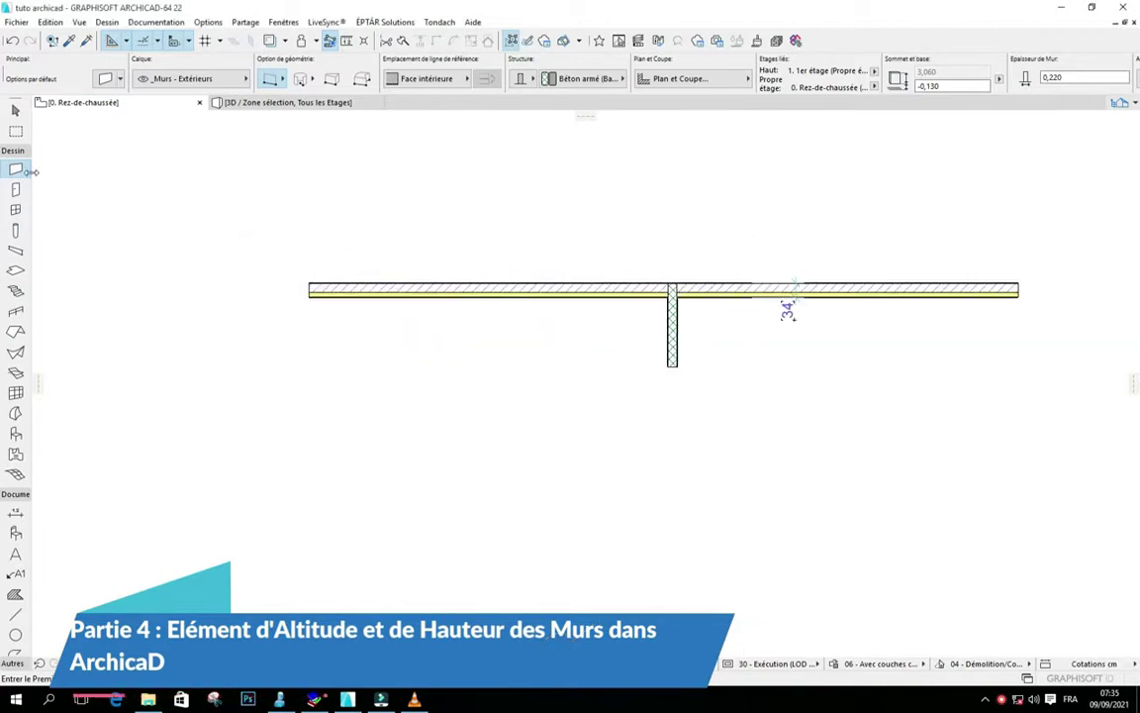
{"action": "double_click", "coordinate": [15, 170]}
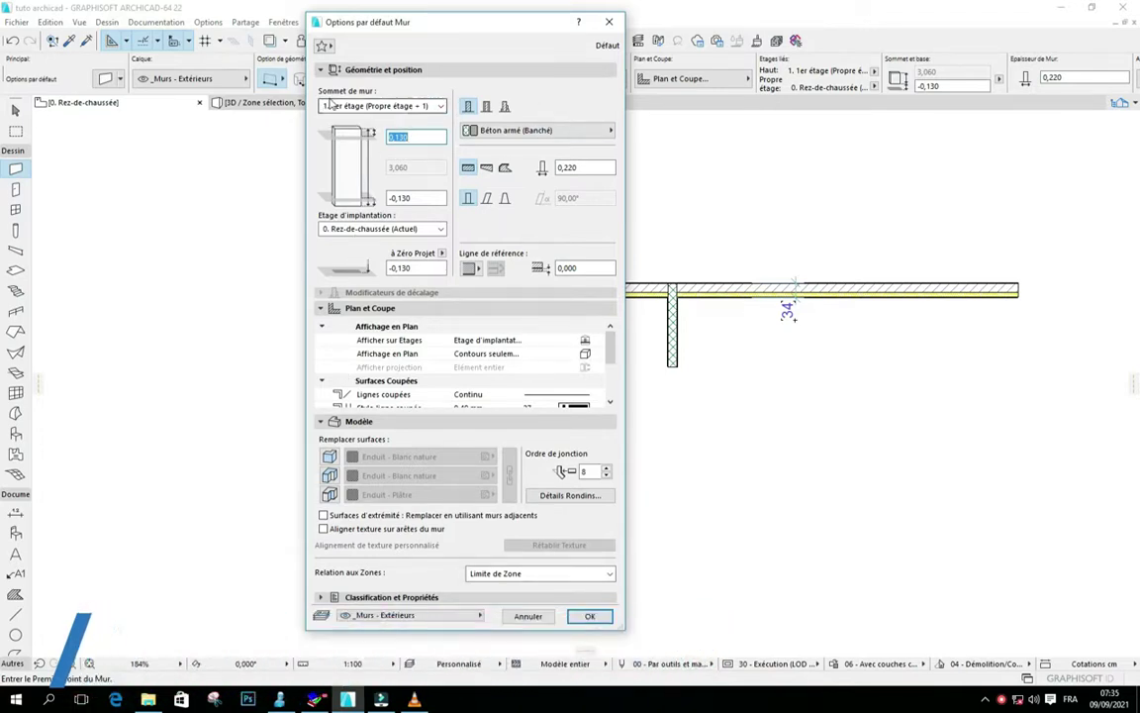
{"action": "left_click", "coordinate": [441, 107]}
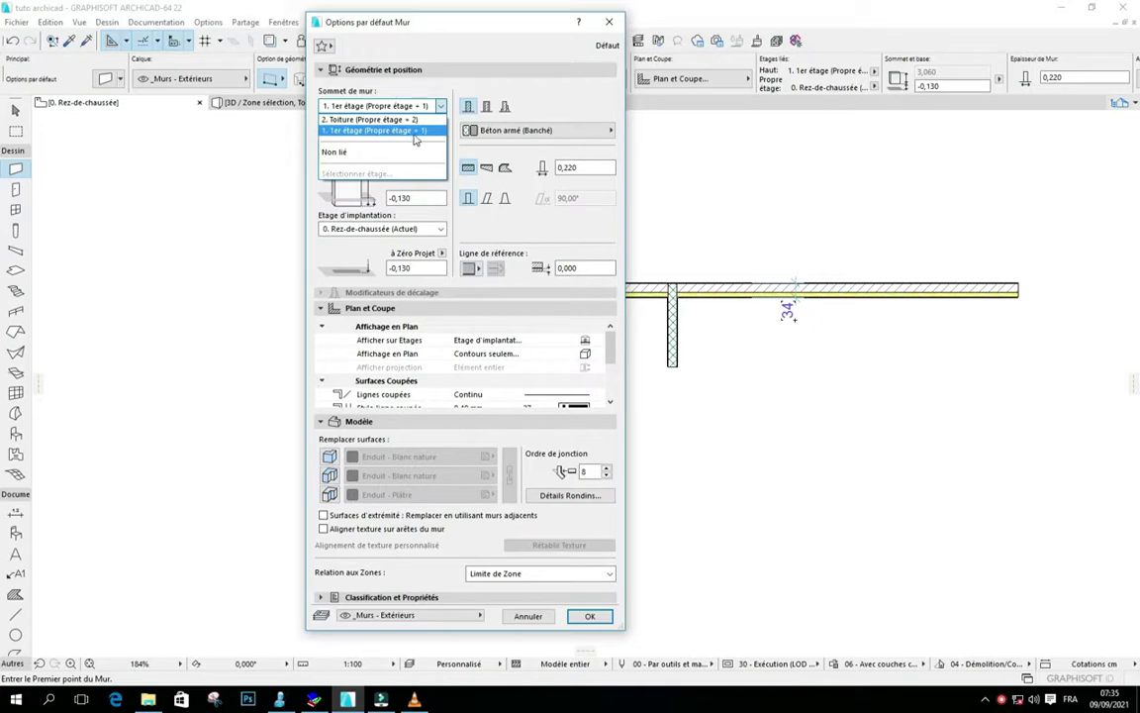
{"action": "left_click", "coordinate": [452, 85]}
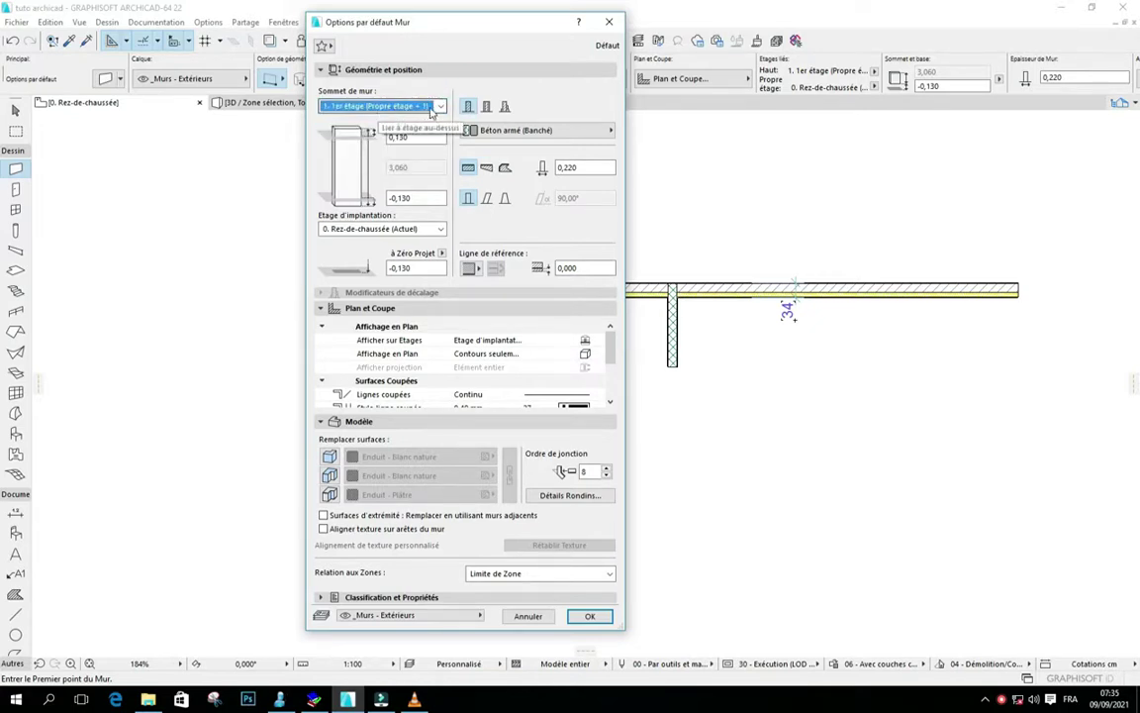
{"action": "left_click", "coordinate": [423, 106]}
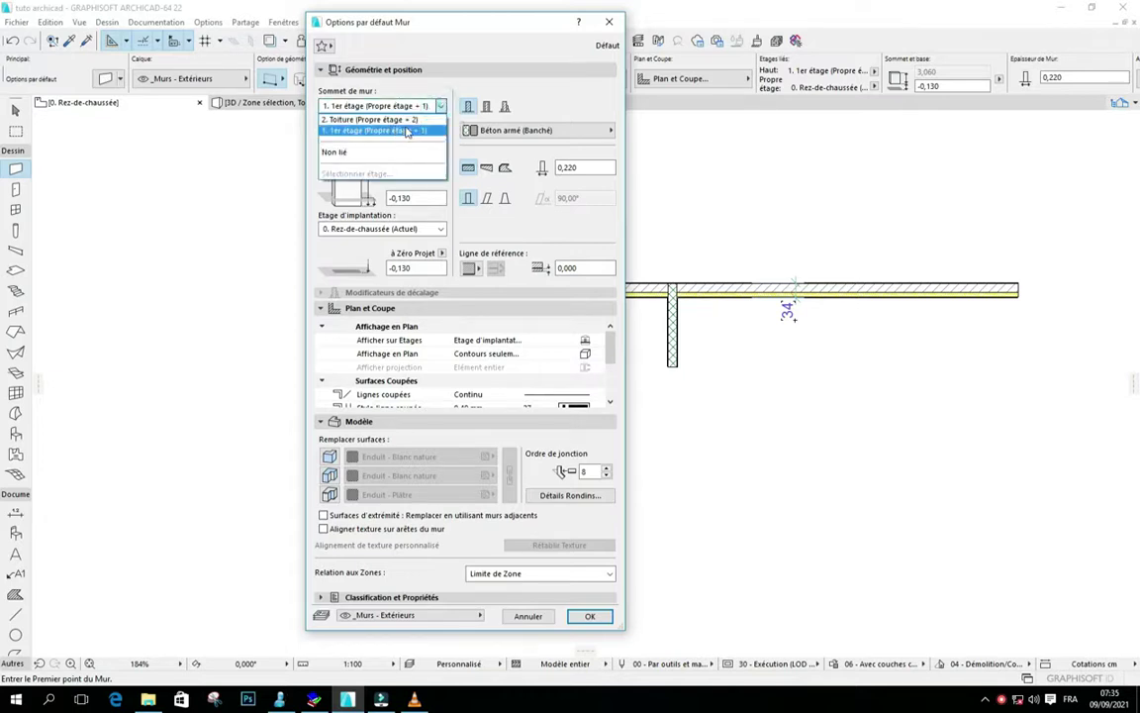
{"action": "left_click", "coordinate": [404, 132]}
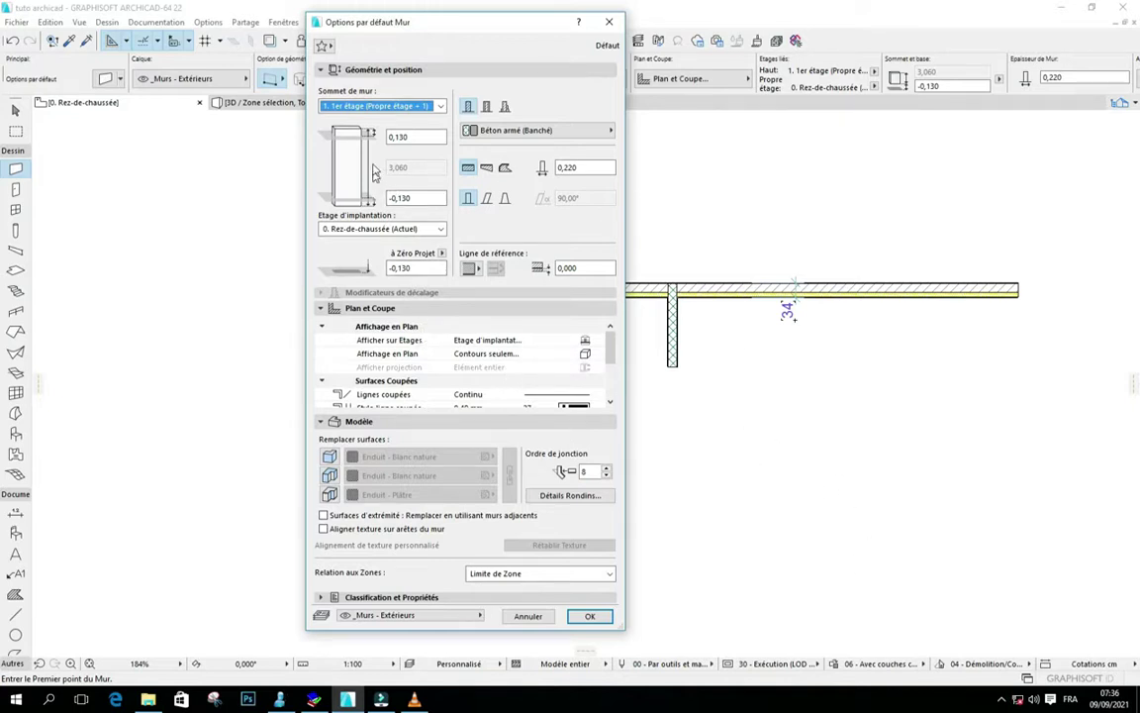
{"action": "left_click", "coordinate": [440, 106]}
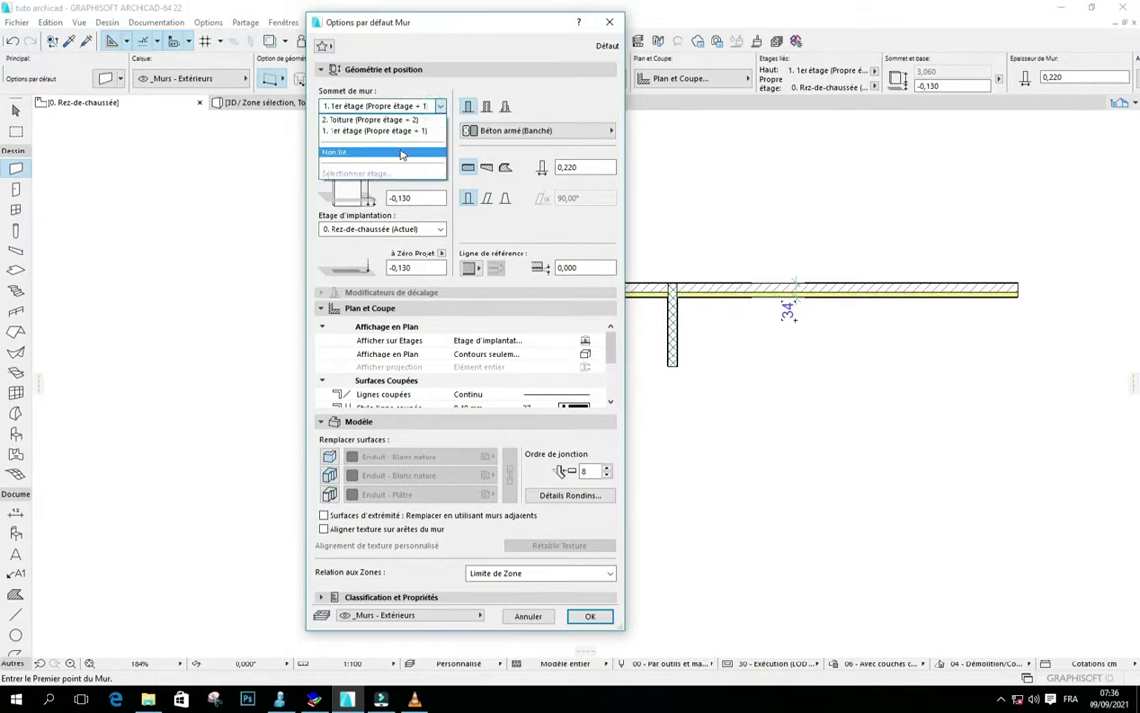
{"action": "left_click", "coordinate": [401, 154]}
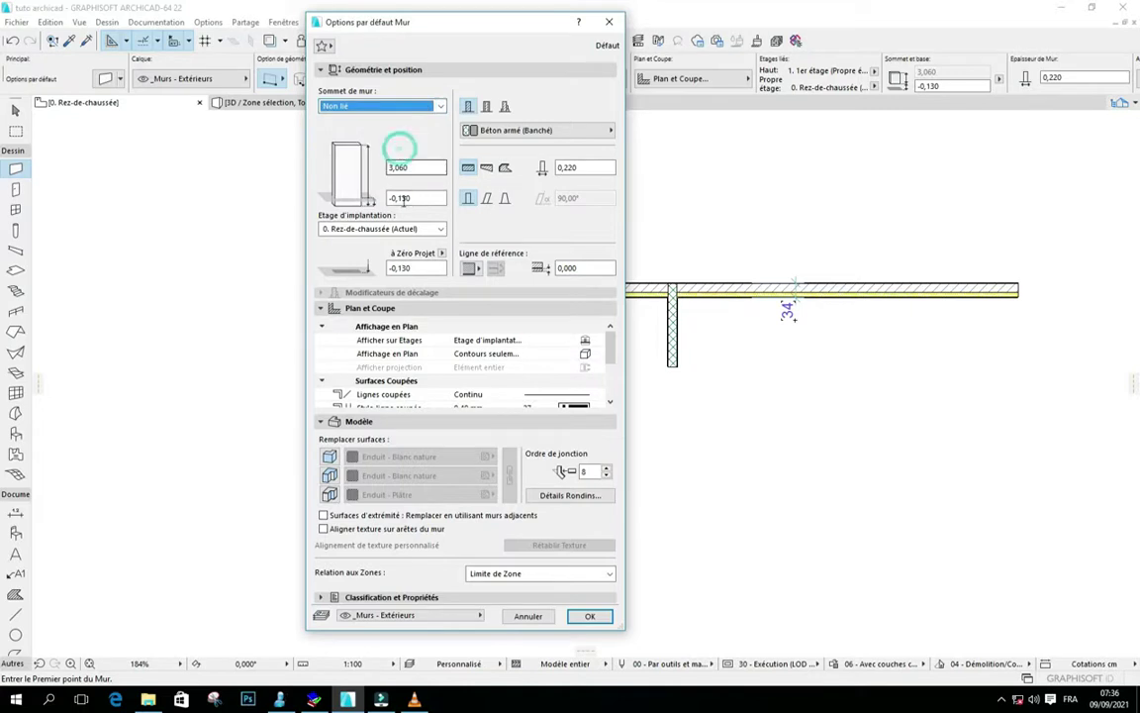
Set the default wall's base offset to 0 and its height to 2,800, and apply the settings
{"action": "left_click", "coordinate": [425, 197]}
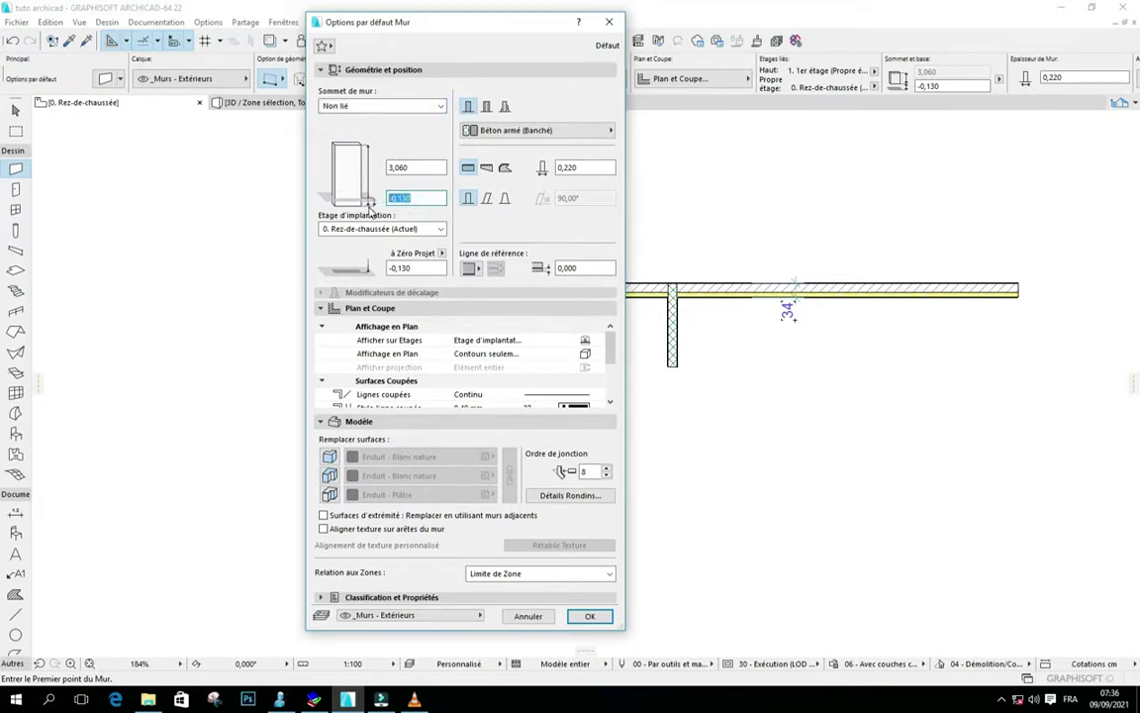
{"action": "type", "text": "0"}
{"action": "left_click", "coordinate": [427, 166]}
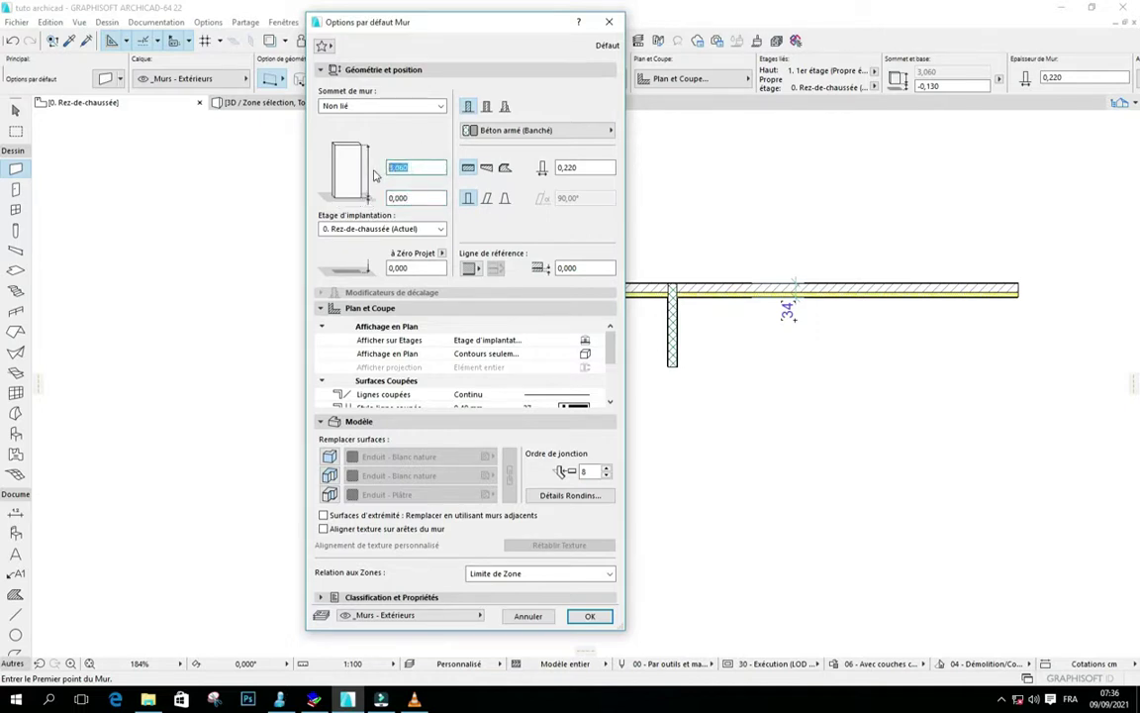
{"action": "type", "text": "2,800"}
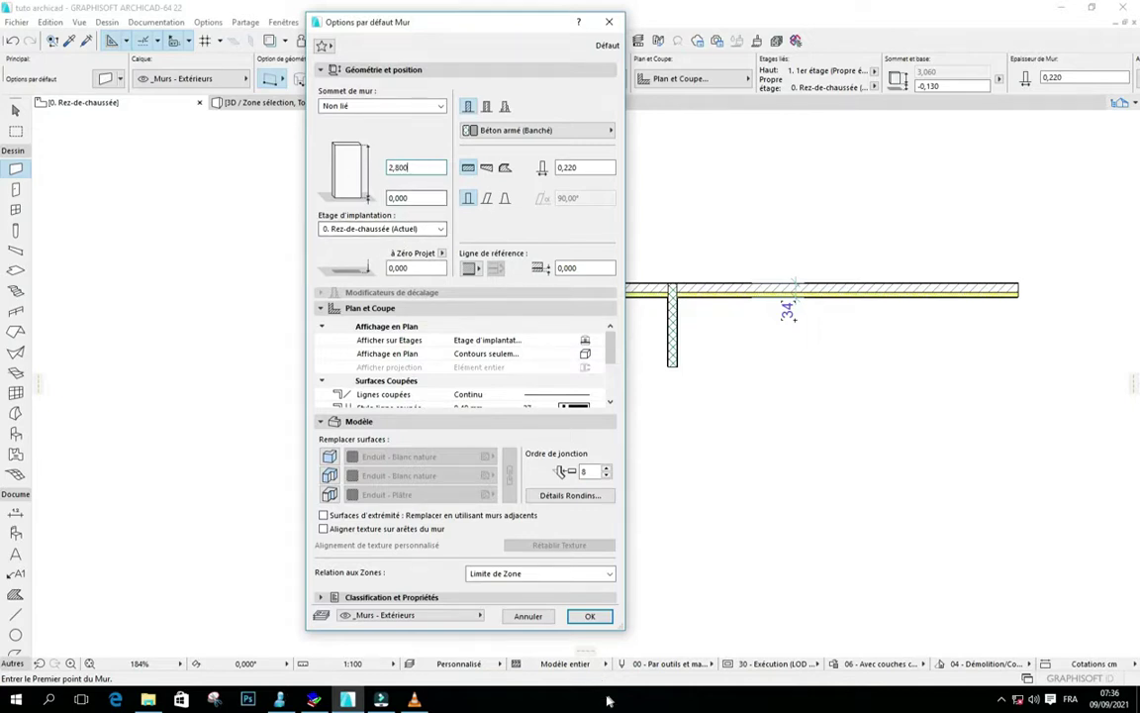
{"action": "left_click", "coordinate": [589, 616]}
Select the existing walls and their dimension in the plan and delete them
{"action": "scroll", "coordinate": [608, 351], "scroll_direction": "down", "scroll_amount": 3}
{"action": "scroll", "coordinate": [639, 427], "scroll_direction": "up", "scroll_amount": 3}
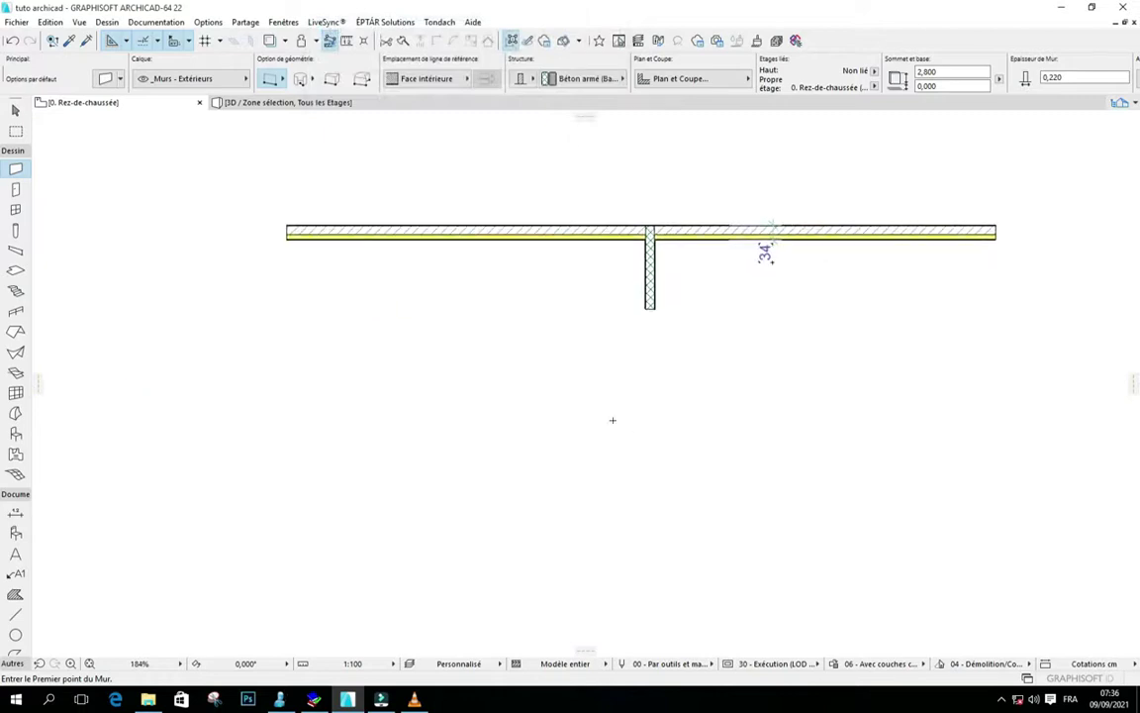
{"action": "left_click_drag", "start_coordinate": [236, 195], "coordinate": [1018, 295], "text": "shift"}
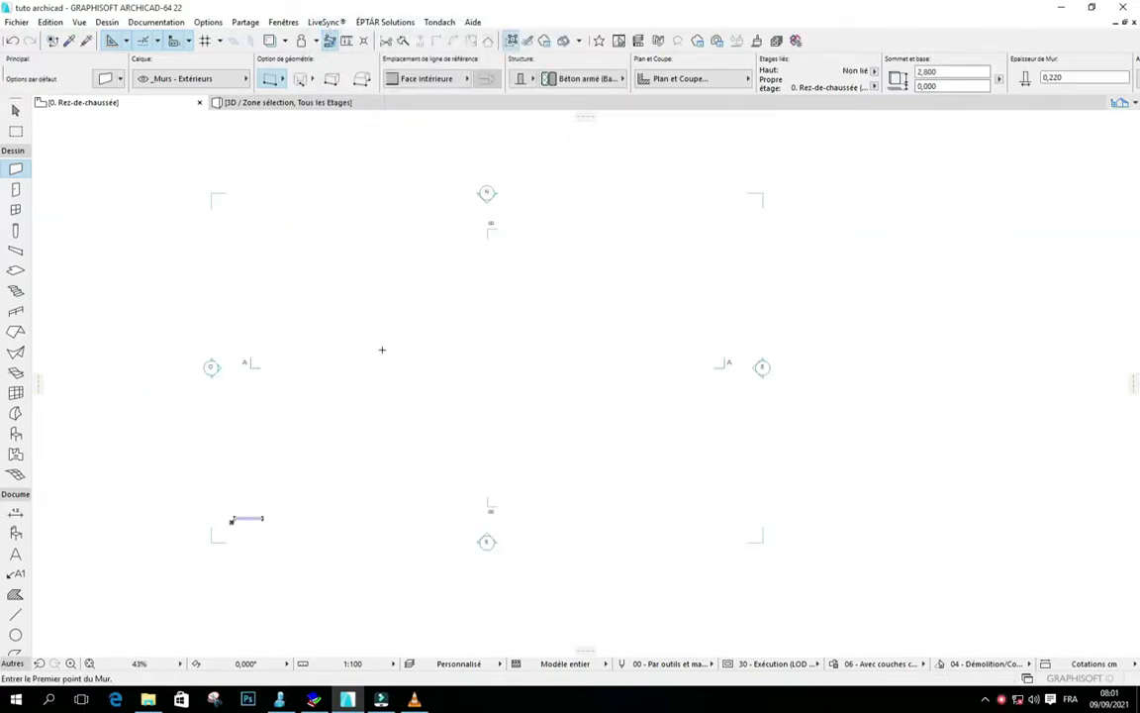
Draw a straight horizontal wall in the middle of the plan between the elevation markers
{"action": "scroll", "coordinate": [401, 347], "scroll_direction": "up", "scroll_amount": 3}
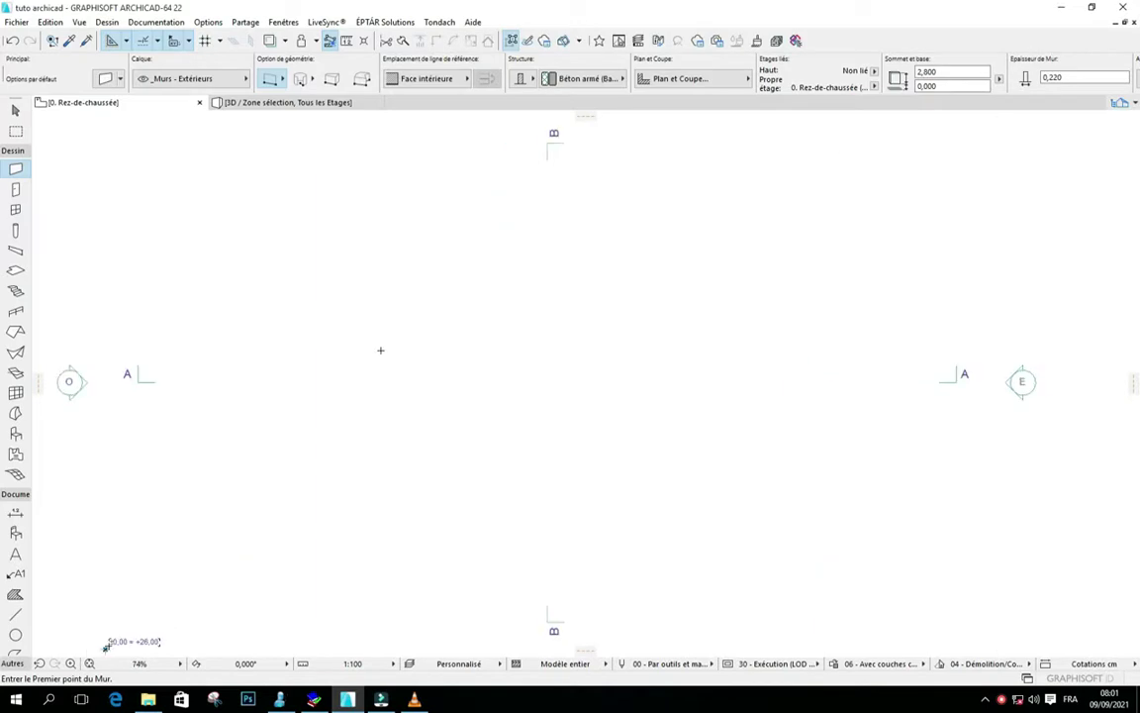
{"action": "left_click", "coordinate": [378, 351]}
{"action": "left_click", "coordinate": [614, 351]}
{"action": "scroll", "coordinate": [479, 357], "scroll_direction": "up", "scroll_amount": 7}
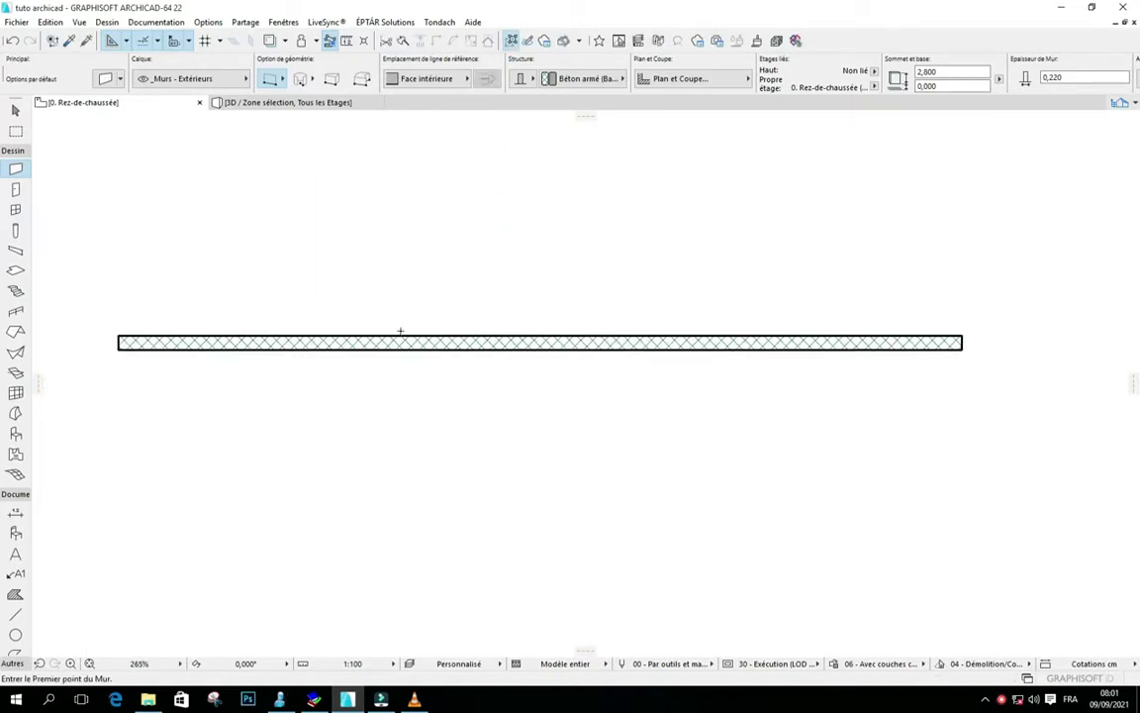
{"action": "scroll", "coordinate": [693, 300], "scroll_direction": "down", "scroll_amount": 3}
{"action": "scroll", "coordinate": [377, 327], "scroll_direction": "up", "scroll_amount": 7}
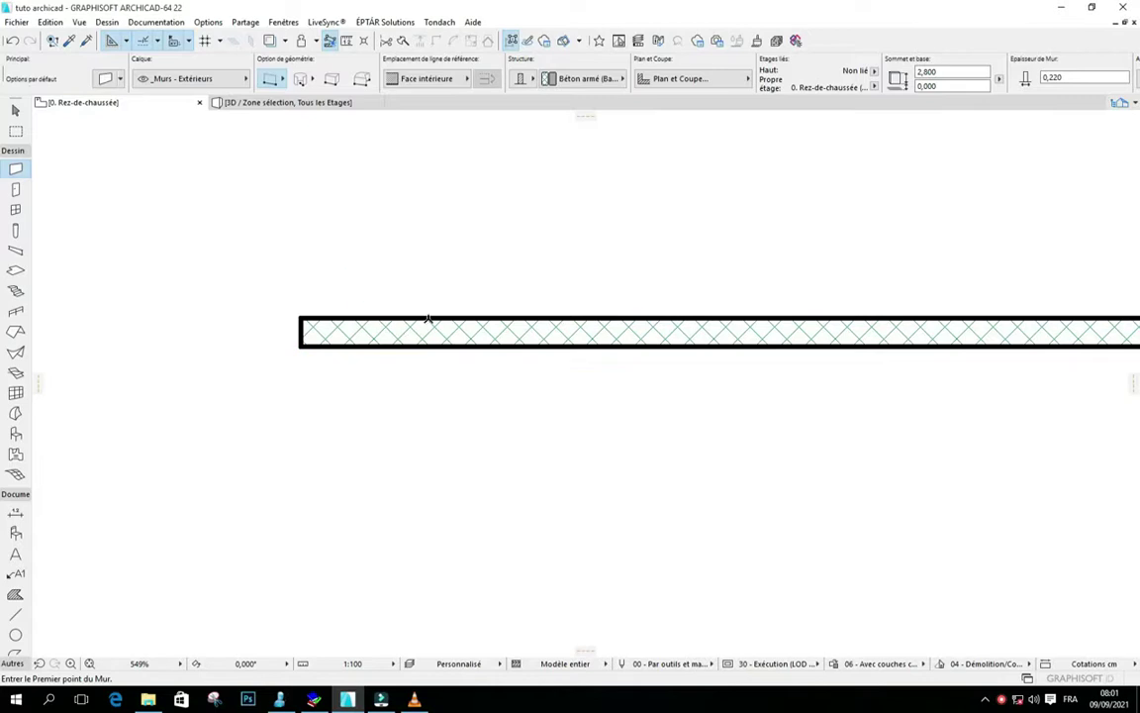
{"action": "scroll", "coordinate": [297, 306], "scroll_direction": "down", "scroll_amount": 3}
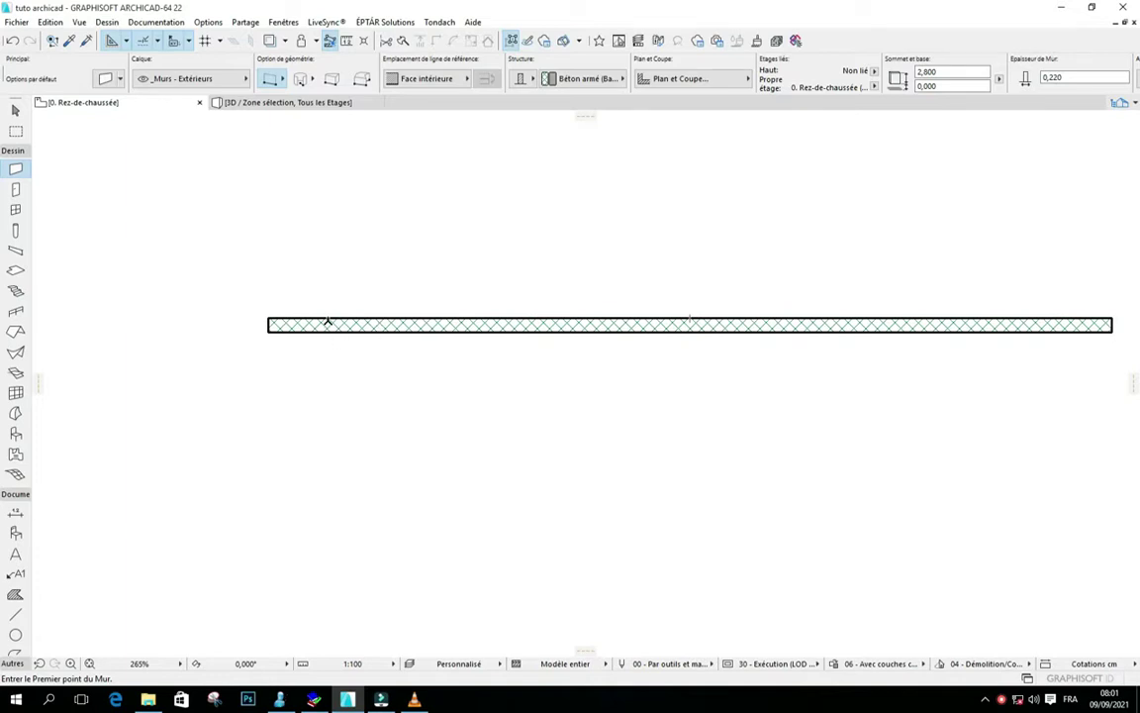
{"action": "scroll", "coordinate": [328, 322], "scroll_direction": "down", "scroll_amount": 2}
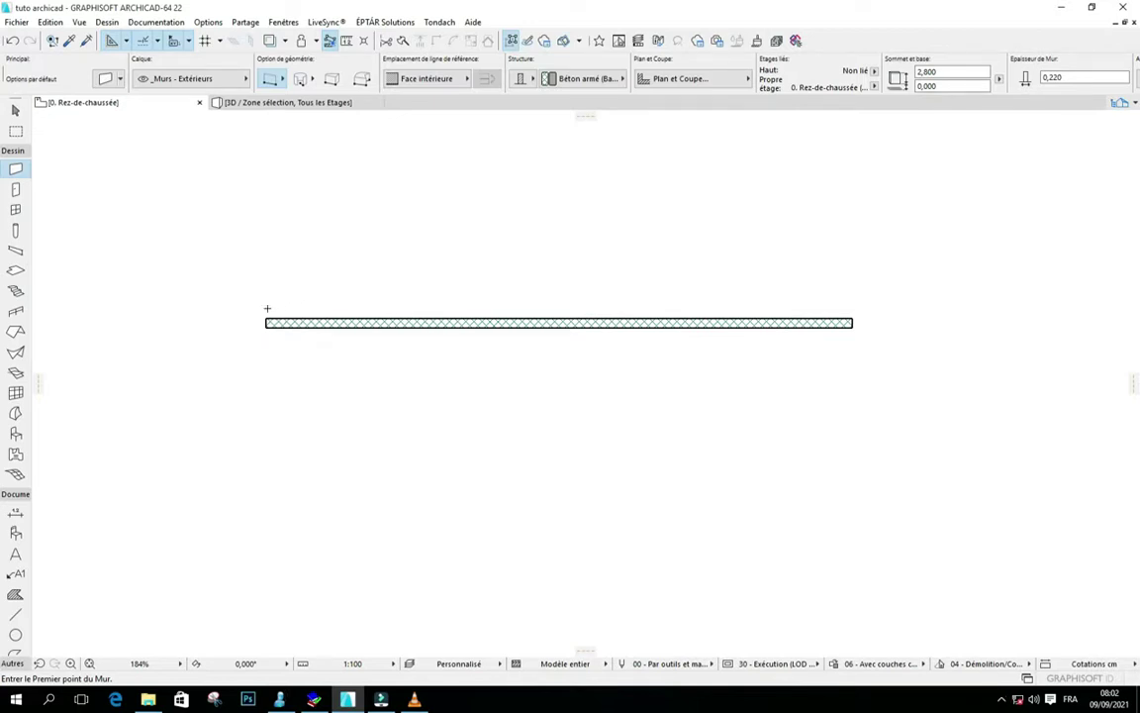
{"action": "scroll", "coordinate": [298, 307], "scroll_direction": "up", "scroll_amount": 2}
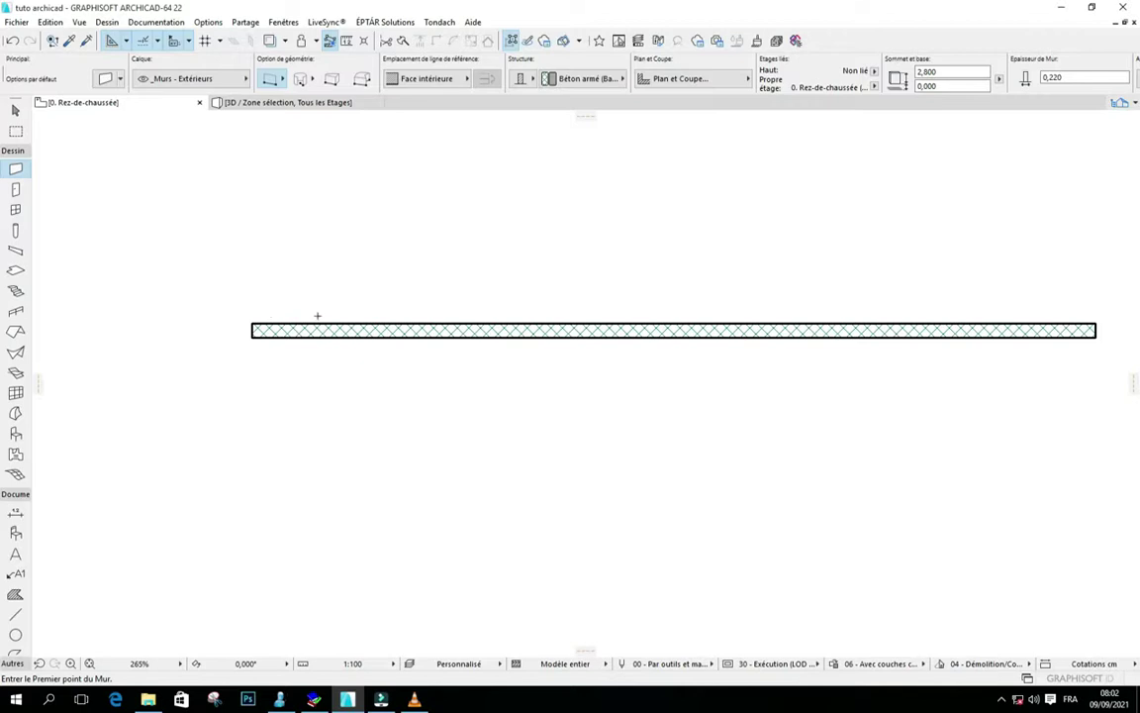
{"action": "scroll", "coordinate": [347, 319], "scroll_direction": "down", "scroll_amount": 3}
{"action": "scroll", "coordinate": [550, 300], "scroll_direction": "up", "scroll_amount": 1}
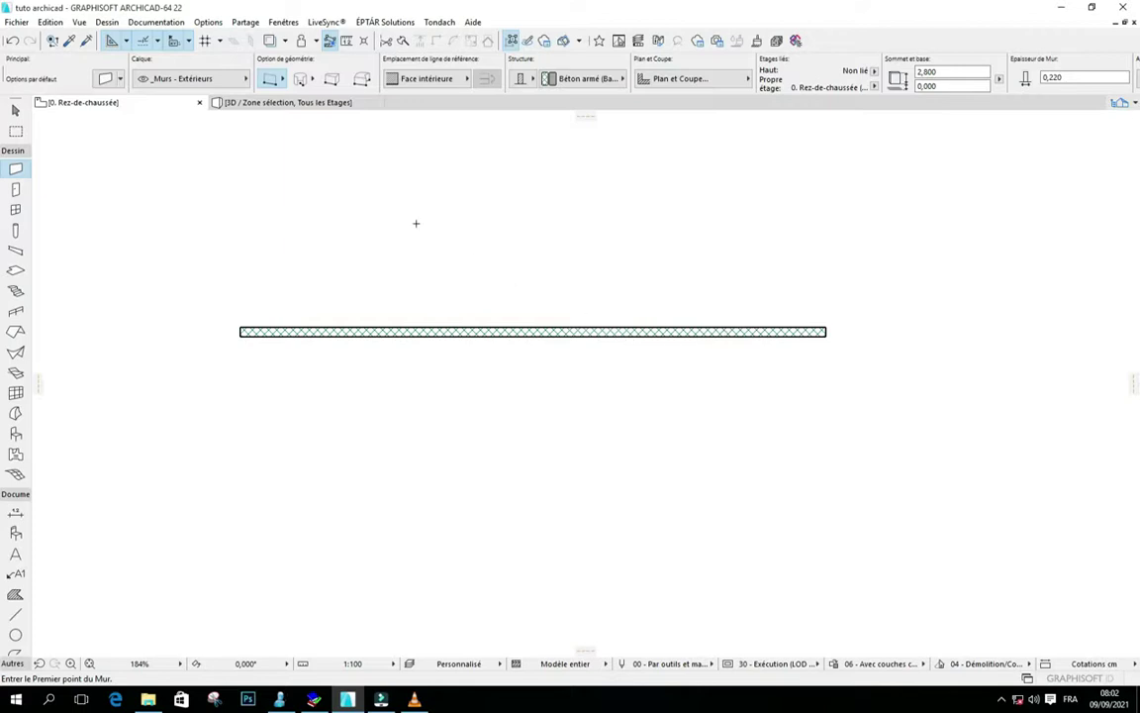
Review the floor plan cut plane options, including the cut height relative to the current storey
{"action": "left_click", "coordinate": [155, 21]}
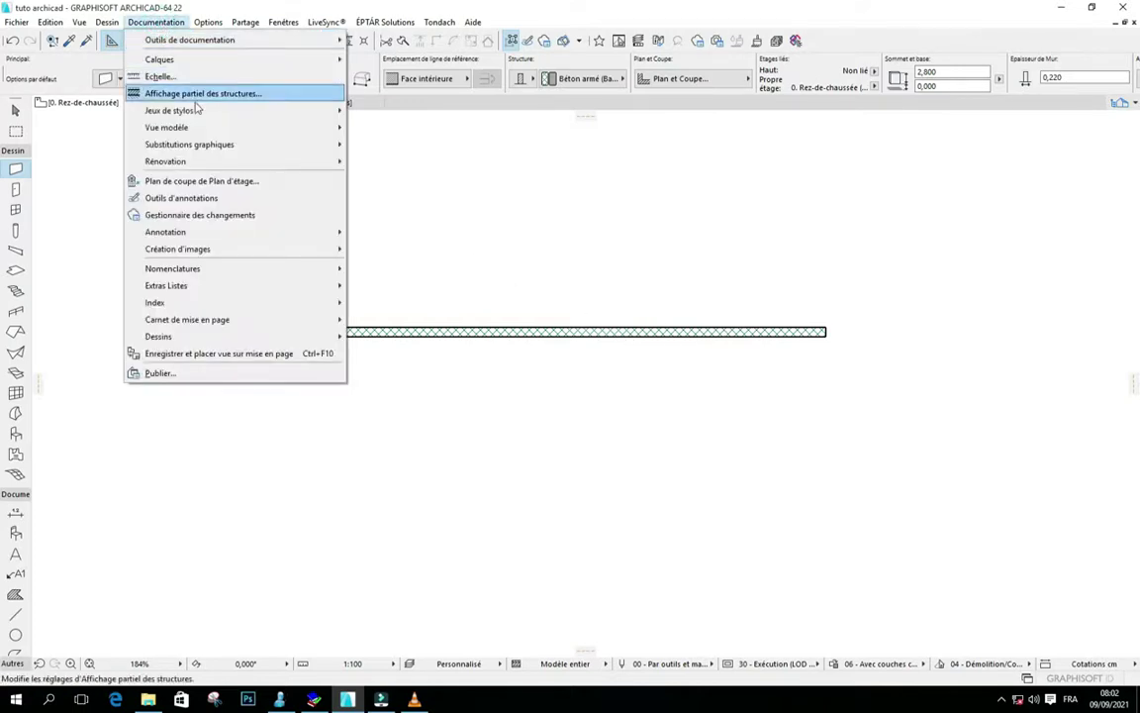
{"action": "left_click", "coordinate": [200, 182]}
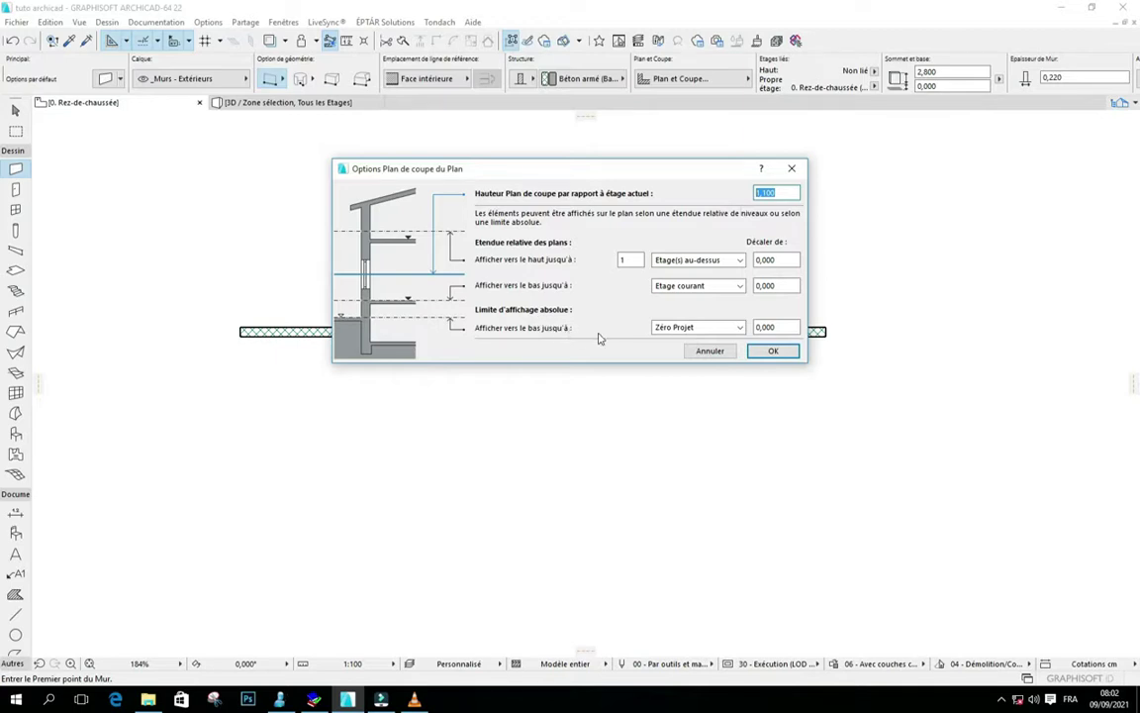
{"action": "left_click", "coordinate": [770, 351]}
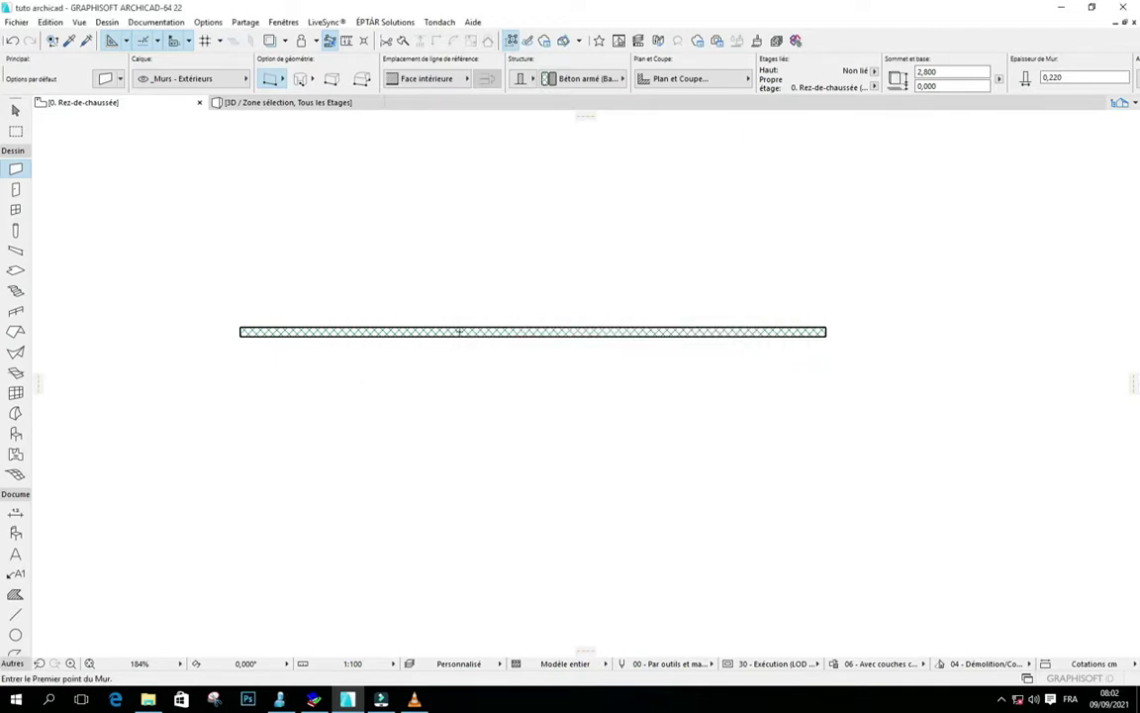
Select the horizontal wall to check its height, base offset and thickness, and deselect it
{"action": "scroll", "coordinate": [460, 331], "scroll_direction": "up", "scroll_amount": 2}
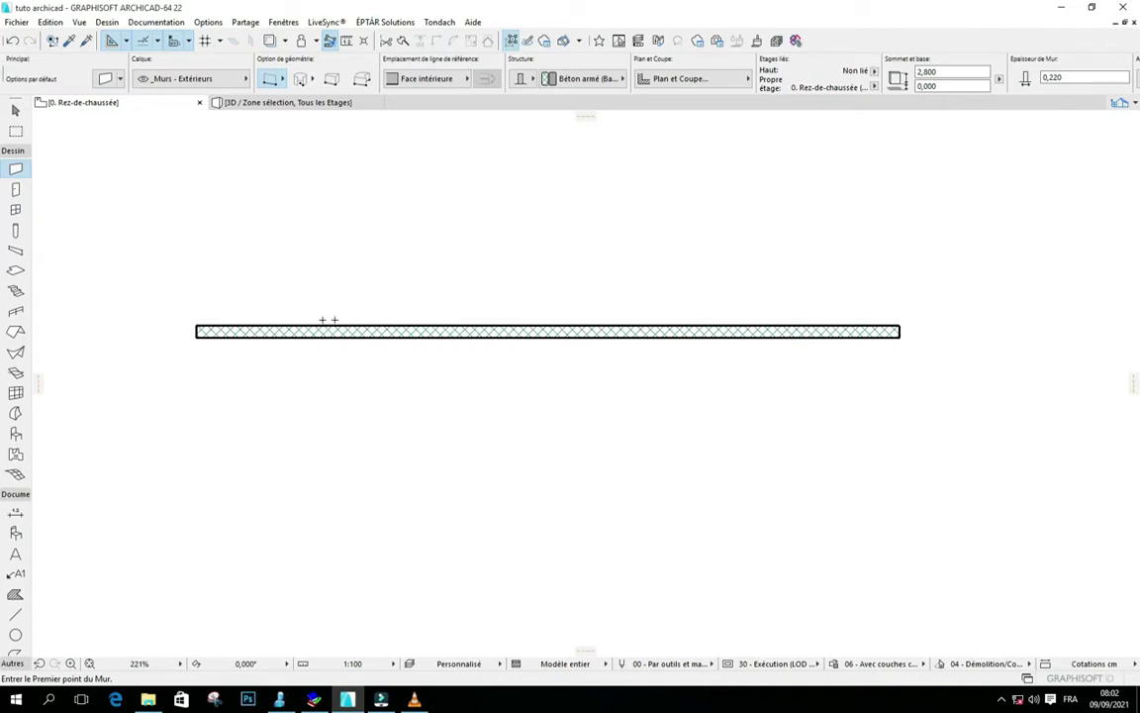
{"action": "scroll", "coordinate": [203, 321], "scroll_direction": "up", "scroll_amount": 4}
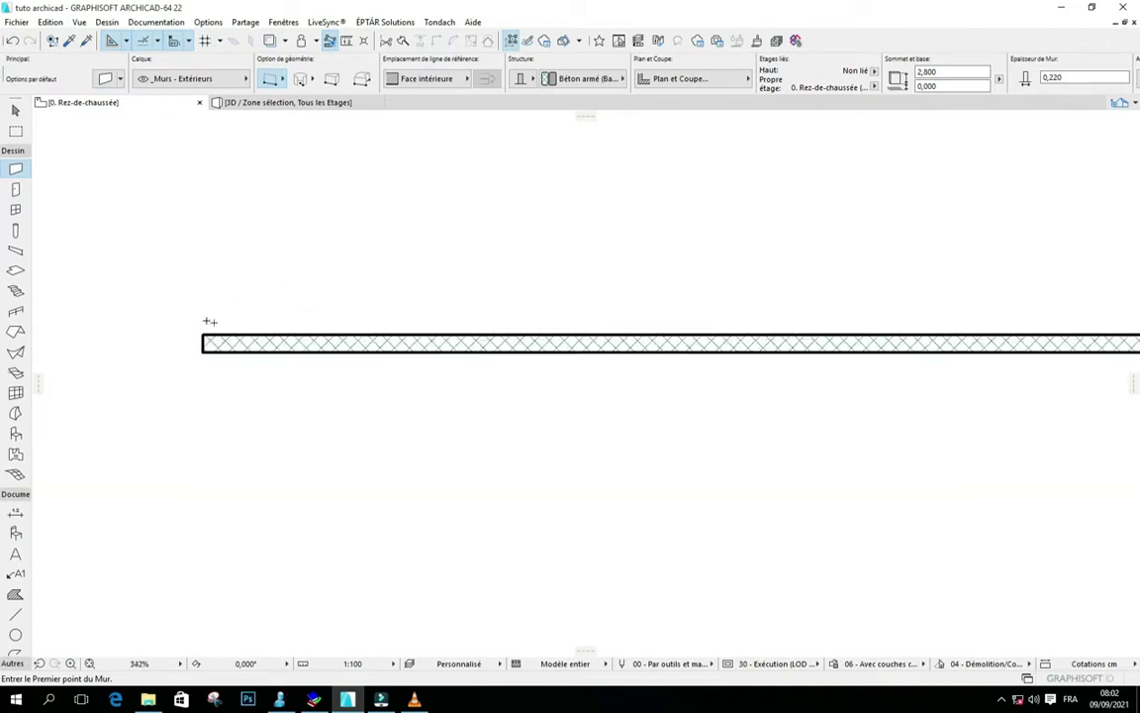
{"action": "scroll", "coordinate": [178, 317], "scroll_direction": "down", "scroll_amount": 3}
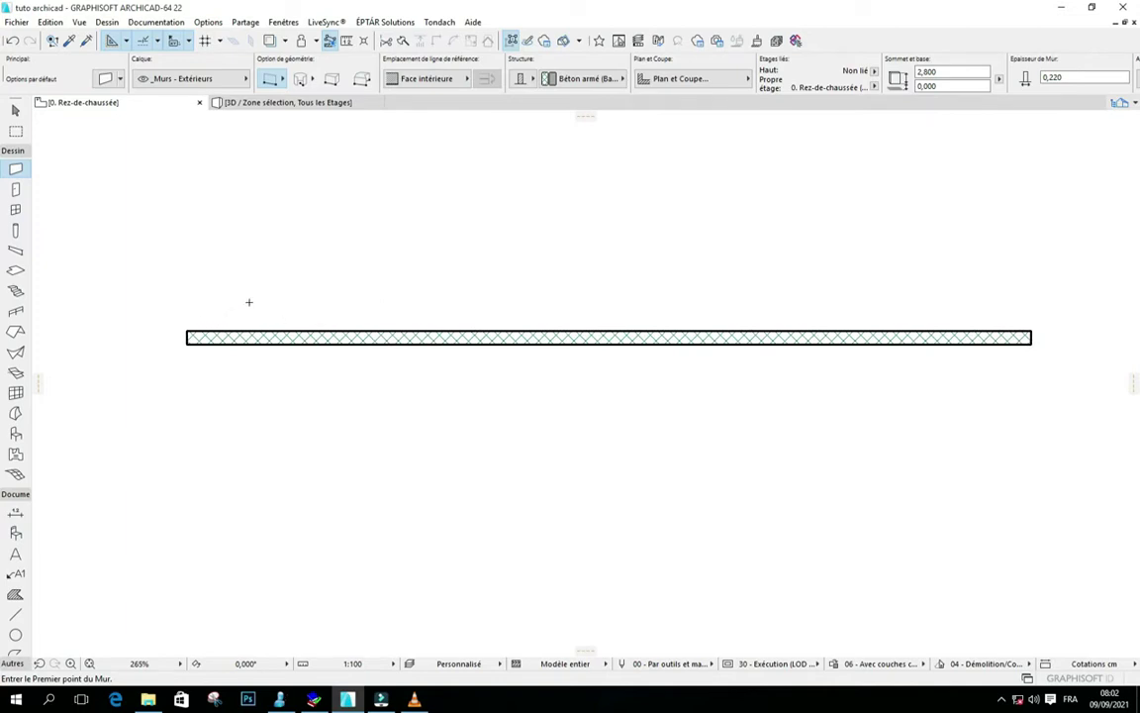
{"action": "left_click", "coordinate": [374, 338], "text": "shift"}
{"action": "double_click", "coordinate": [945, 70]}
{"action": "left_click_drag", "start_coordinate": [957, 89], "coordinate": [918, 87]}
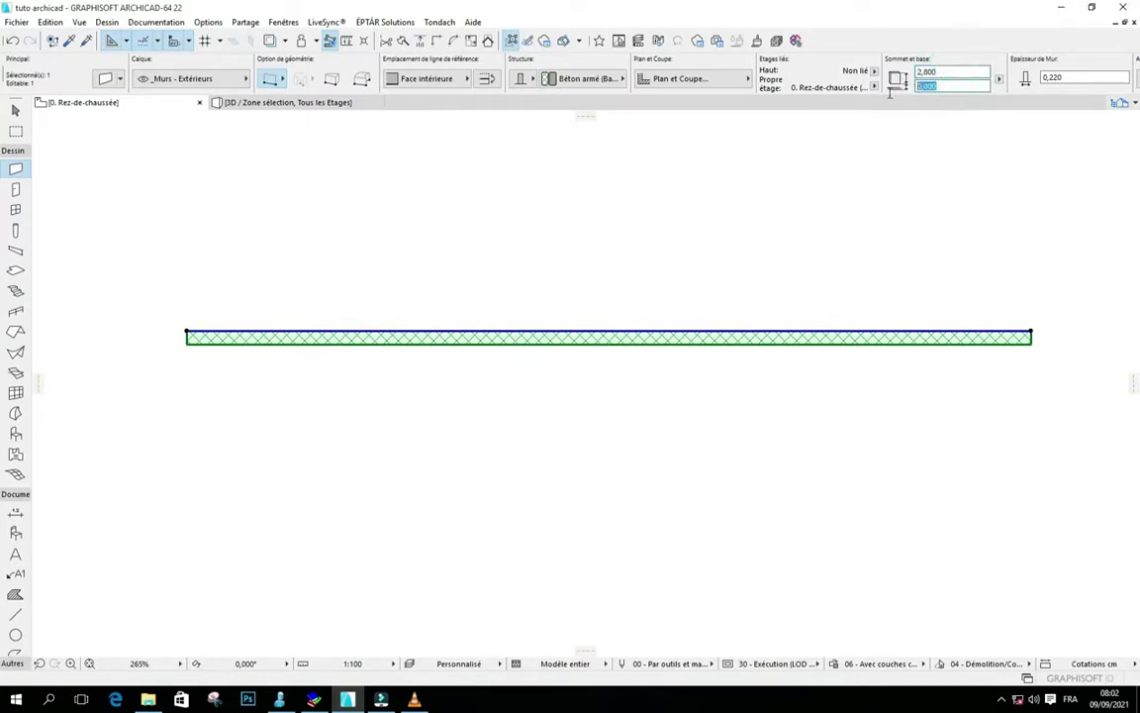
{"action": "double_click", "coordinate": [1064, 78]}
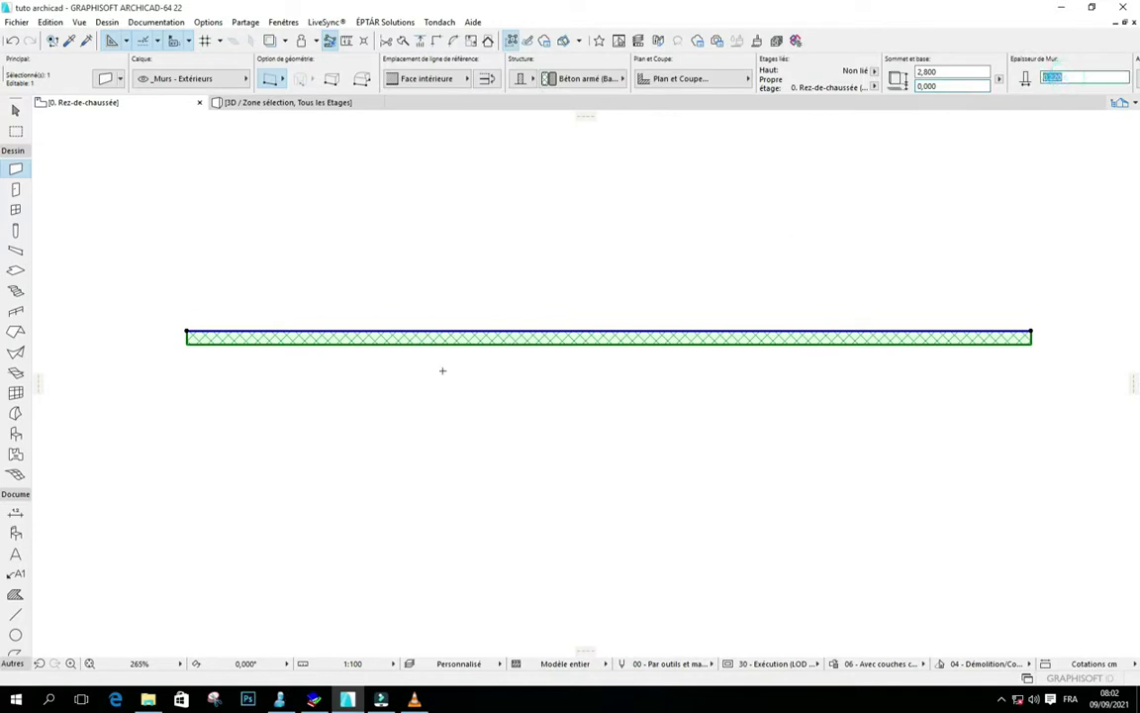
{"action": "left_click", "coordinate": [464, 295]}
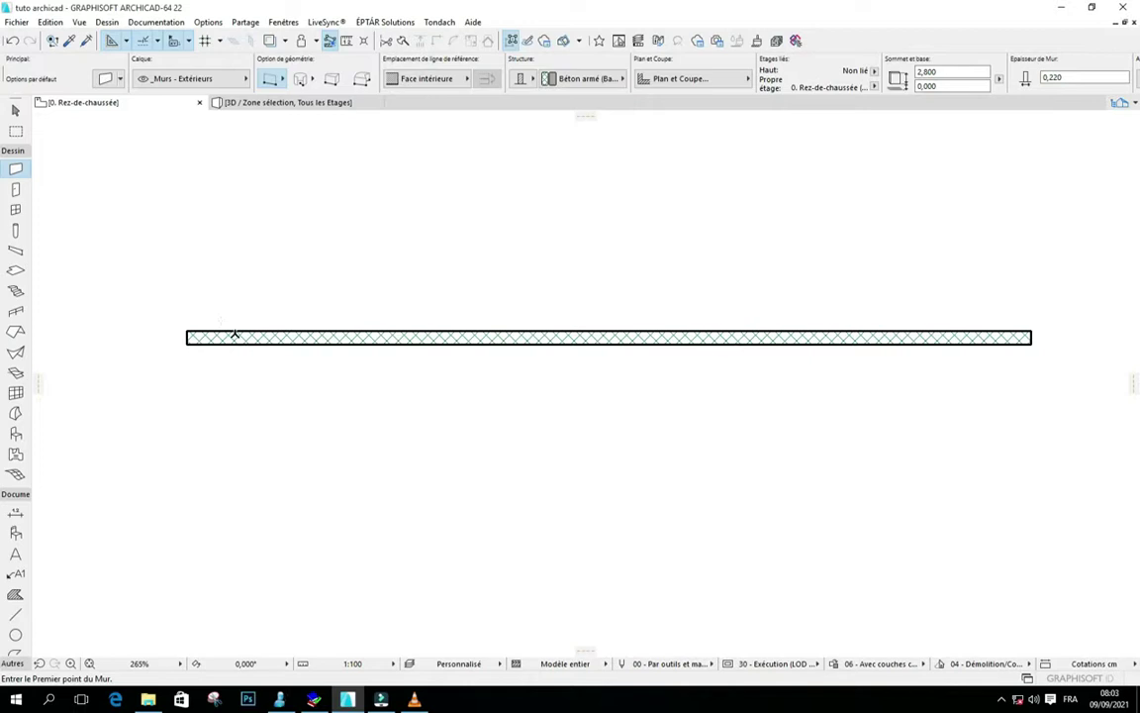
Set the default wall height to 0,600 for new walls
{"action": "left_click", "coordinate": [104, 77]}
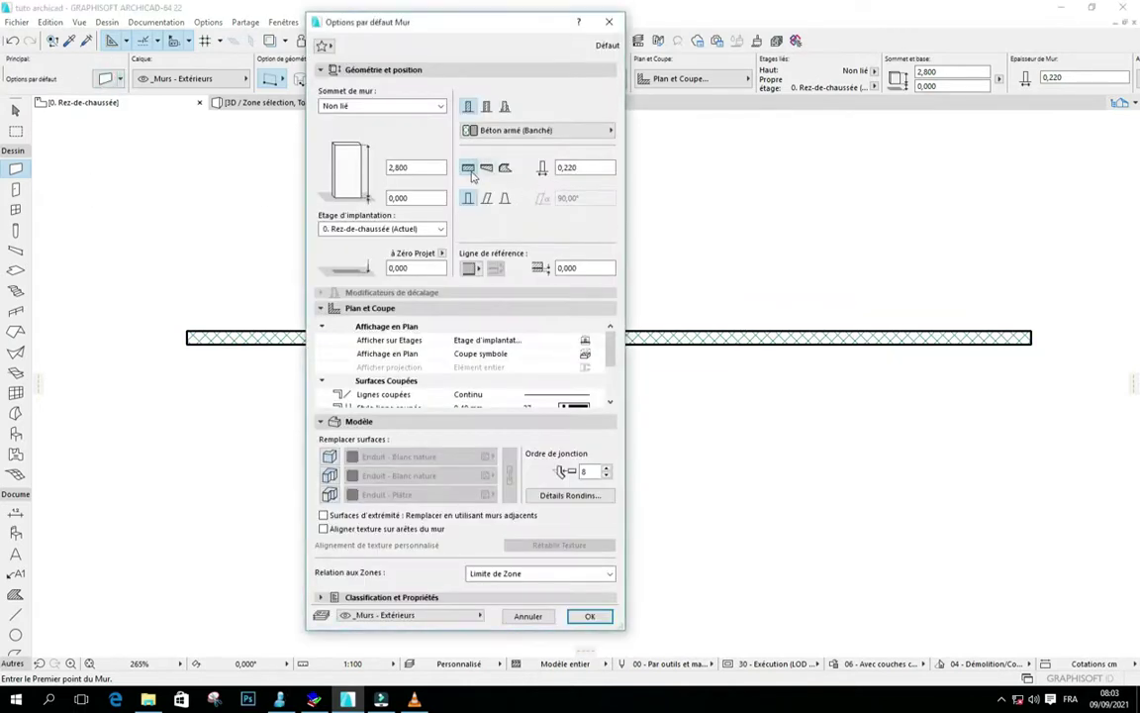
{"action": "left_click", "coordinate": [428, 166]}
{"action": "type", "text": ",6"}
{"action": "key", "text": "Tab"}
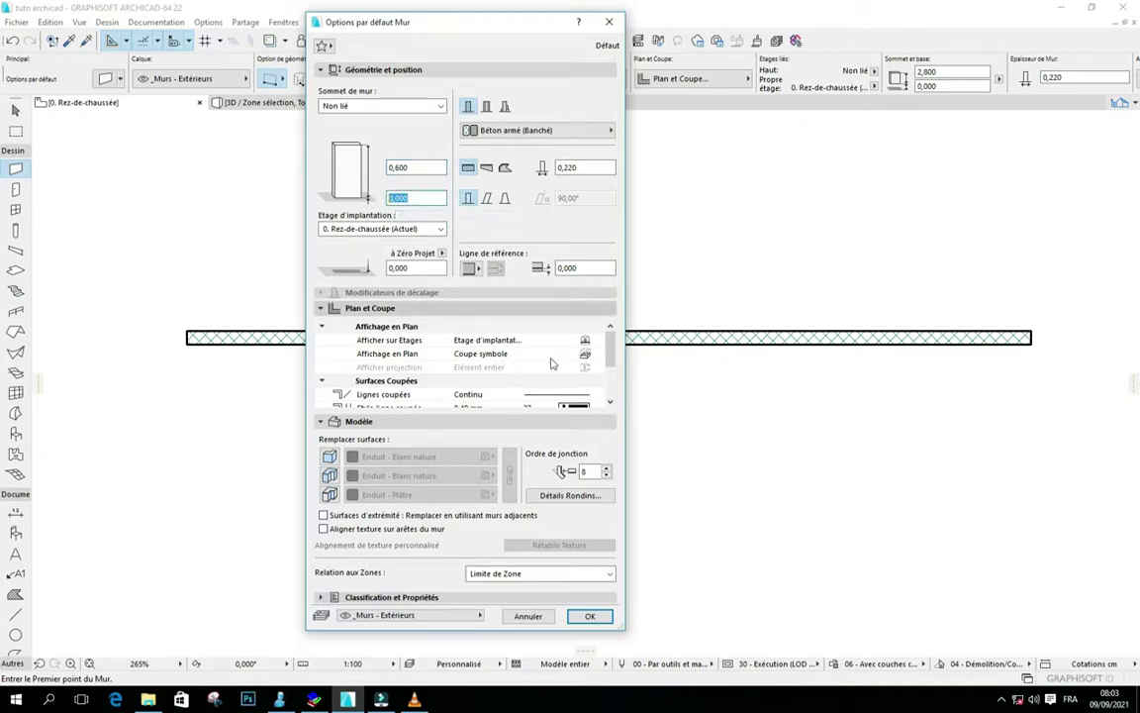
{"action": "key", "text": "Return"}
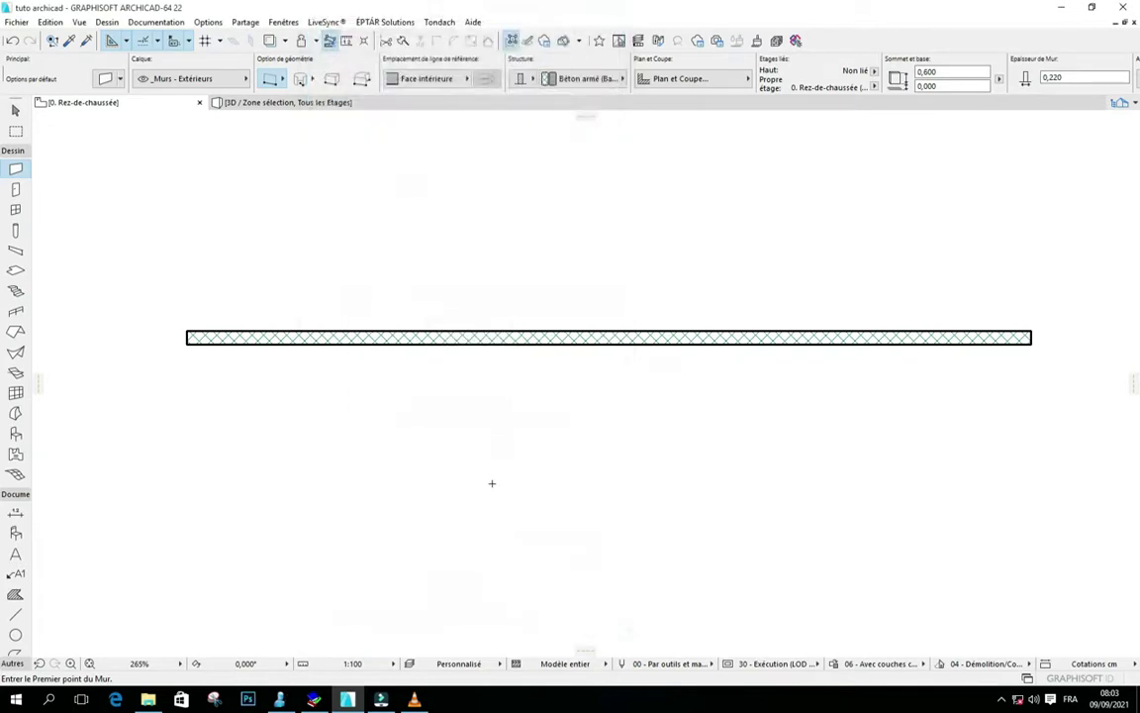
Draw a shorter horizontal wall below the first one, parallel to it
{"action": "scroll", "coordinate": [390, 486], "scroll_direction": "up", "scroll_amount": 1}
{"action": "scroll", "coordinate": [390, 486], "scroll_direction": "down", "scroll_amount": 2}
{"action": "left_click", "coordinate": [274, 385]}
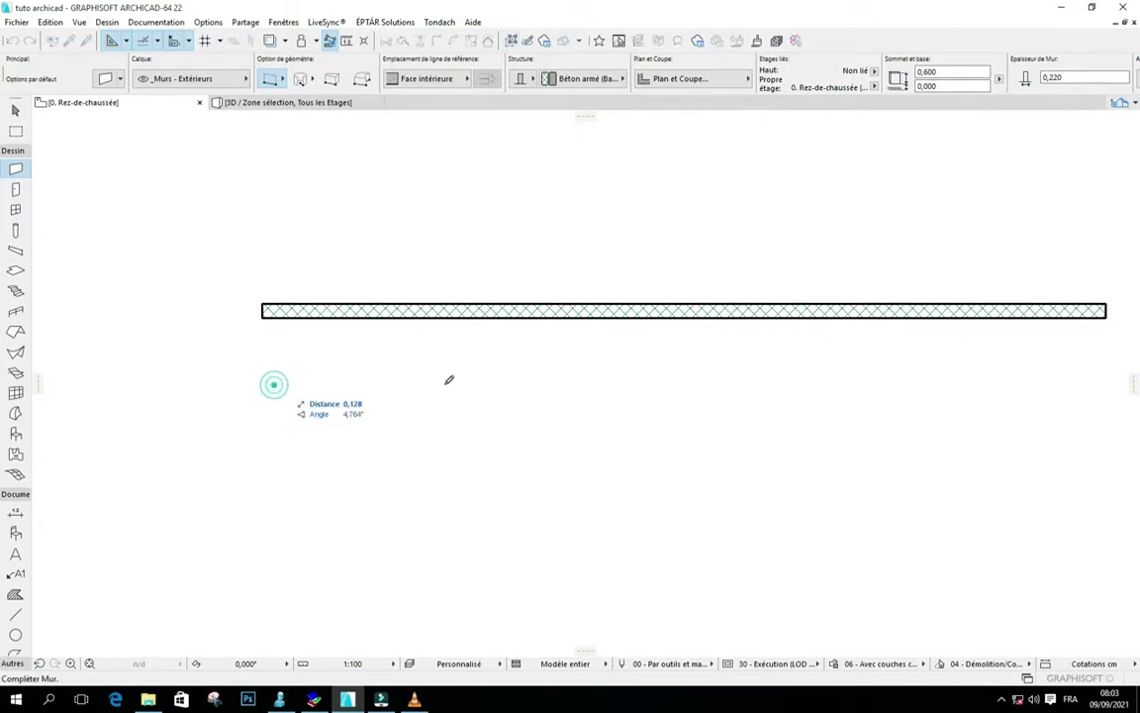
{"action": "left_click", "coordinate": [529, 386]}
{"action": "scroll", "coordinate": [290, 369], "scroll_direction": "up", "scroll_amount": 2}
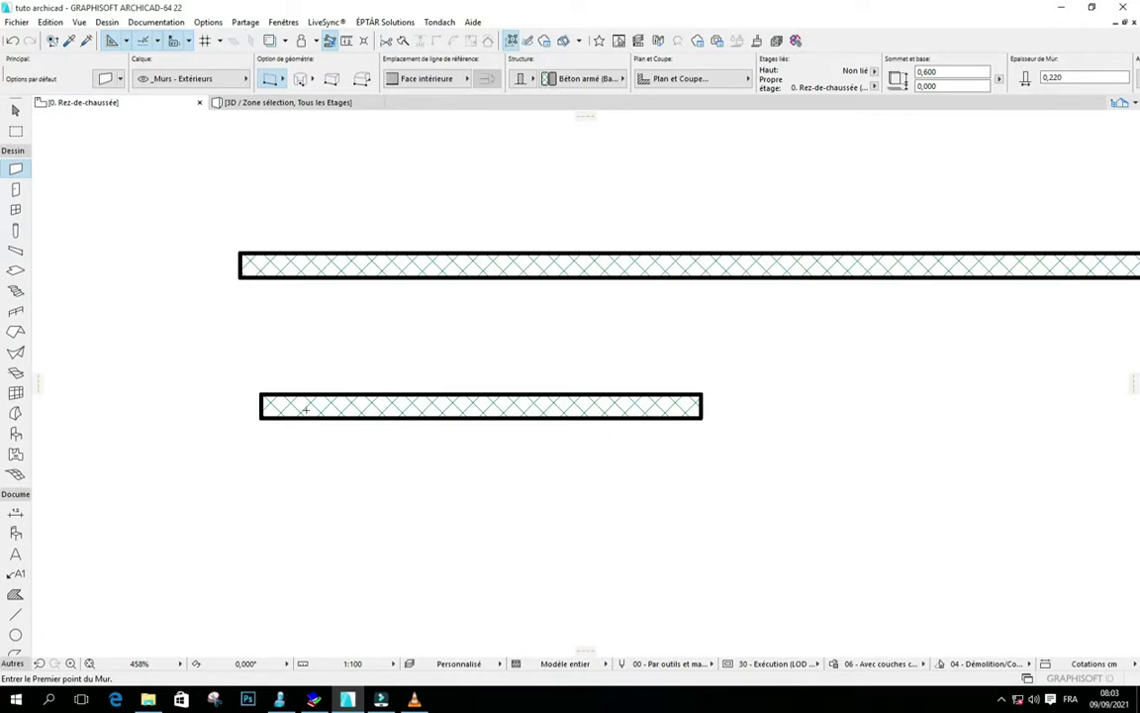
{"action": "scroll", "coordinate": [585, 381], "scroll_direction": "up", "scroll_amount": 2}
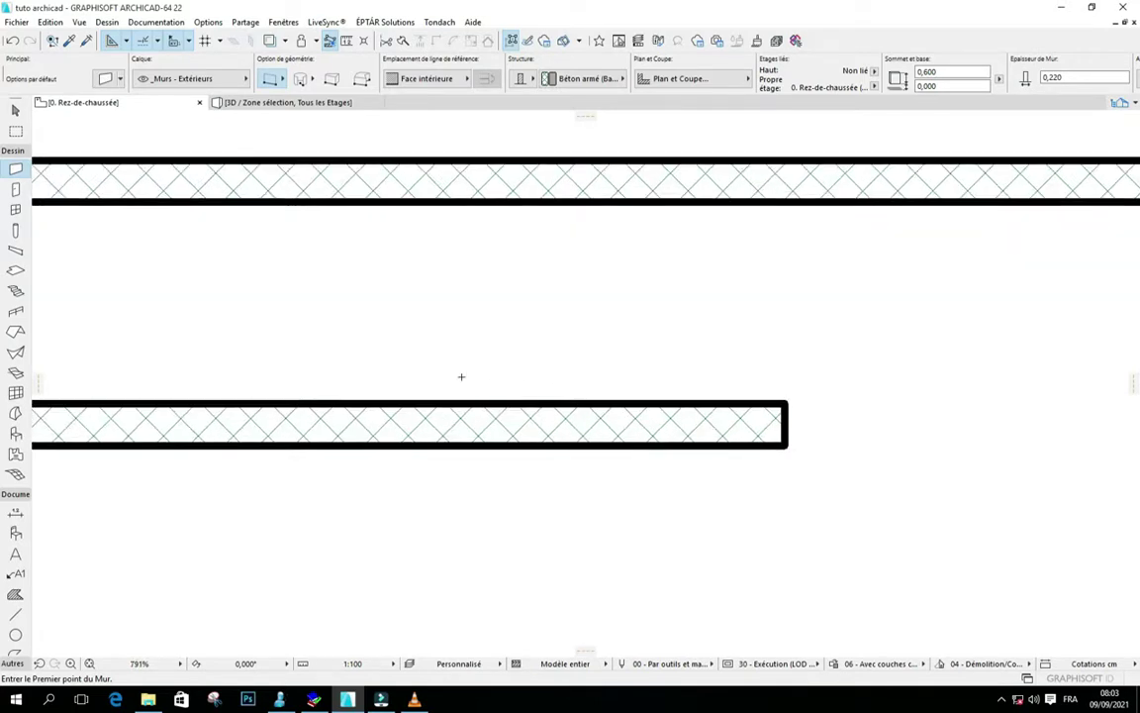
Set the floor plan display of the shorter lower wall to Contours seulement and deselect it
{"action": "scroll", "coordinate": [467, 376], "scroll_direction": "down", "scroll_amount": 2}
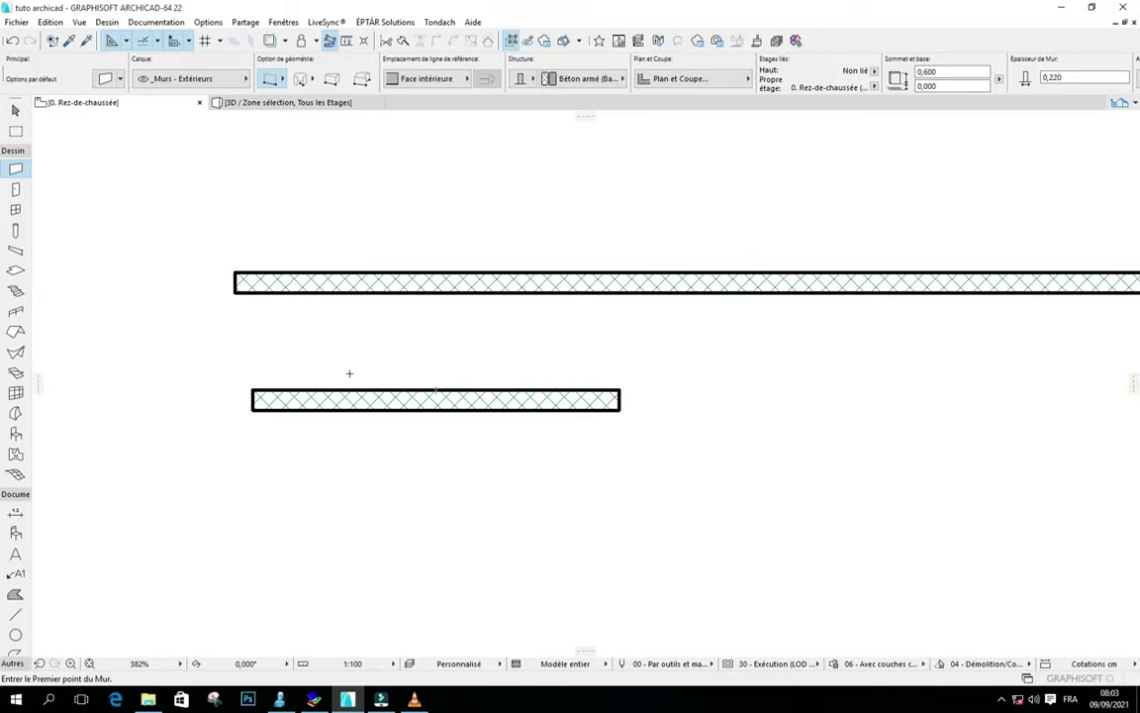
{"action": "scroll", "coordinate": [351, 372], "scroll_direction": "up", "scroll_amount": 1}
{"action": "scroll", "coordinate": [348, 386], "scroll_direction": "up", "scroll_amount": 1}
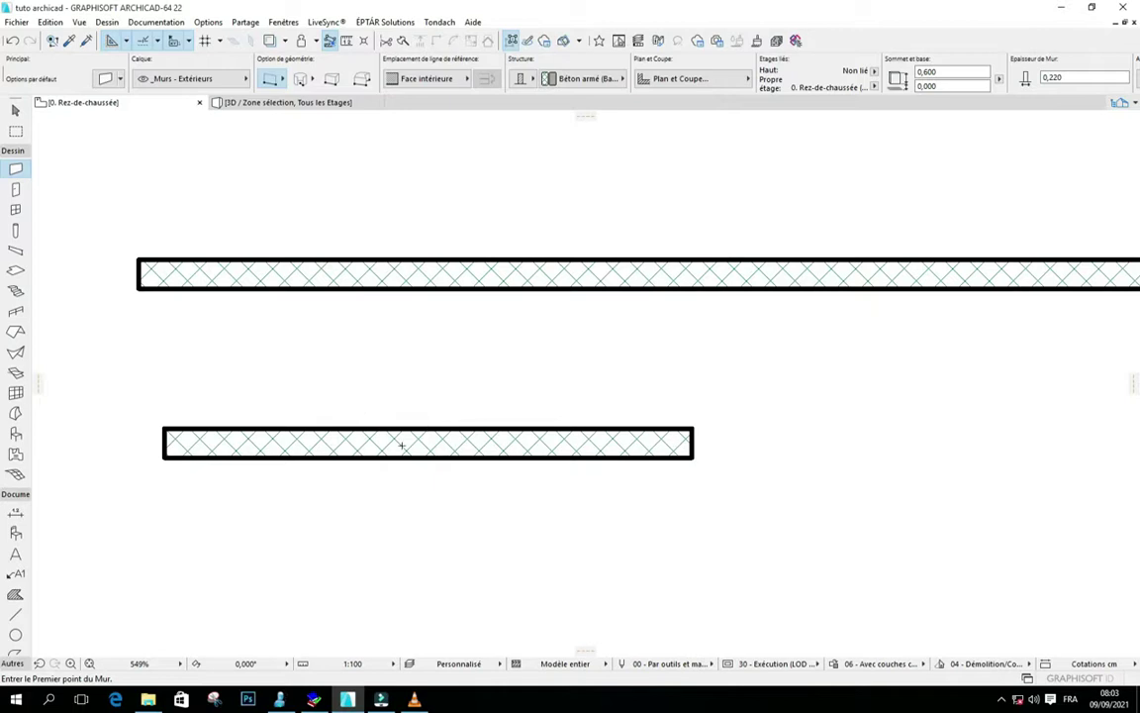
{"action": "key", "text": "shift"}
{"action": "left_click", "coordinate": [384, 443]}
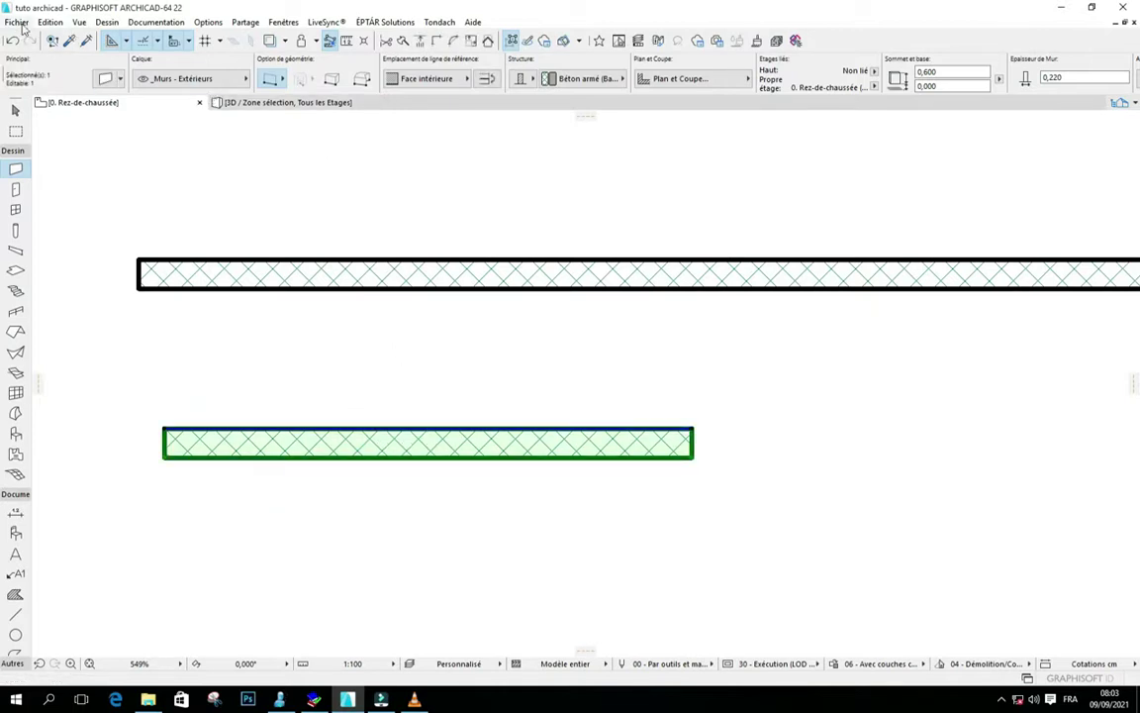
{"action": "left_click", "coordinate": [105, 78]}
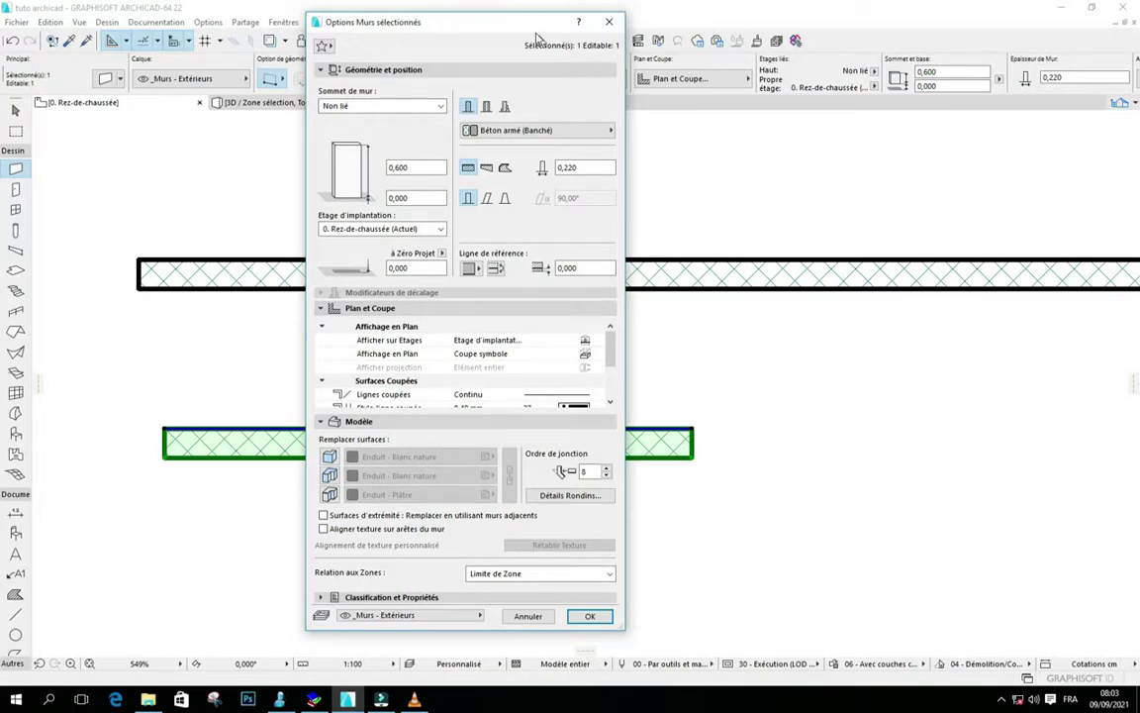
{"action": "left_click_drag", "start_coordinate": [542, 40], "coordinate": [846, 43]}
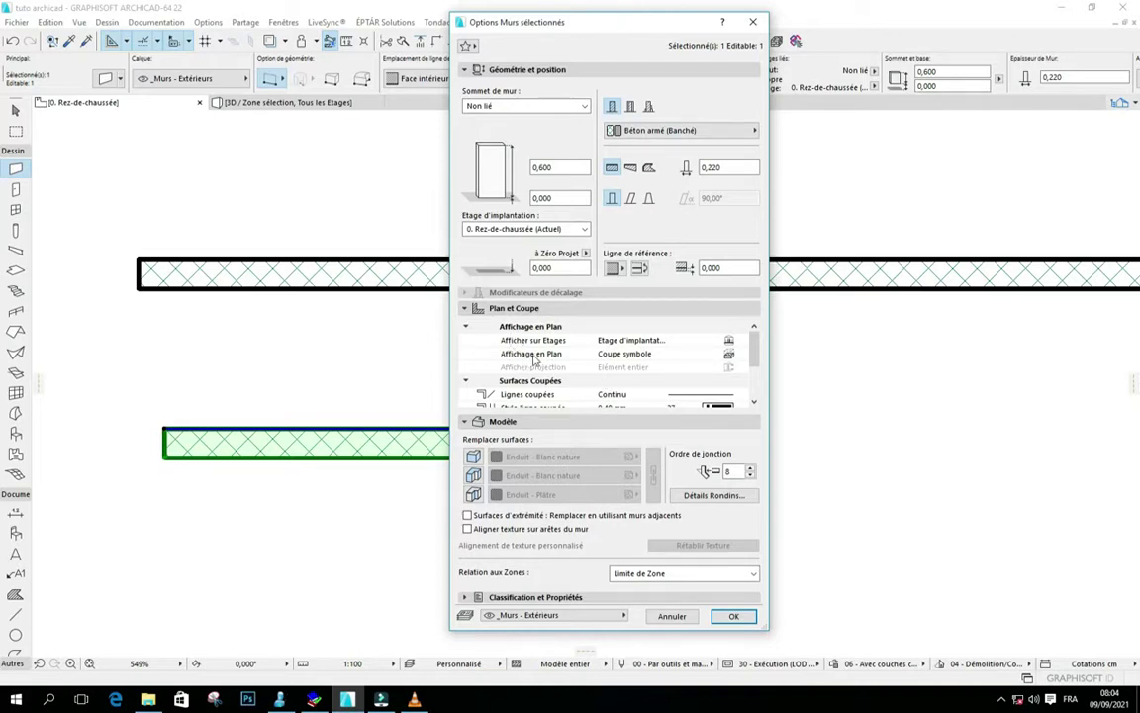
{"action": "left_click", "coordinate": [731, 354]}
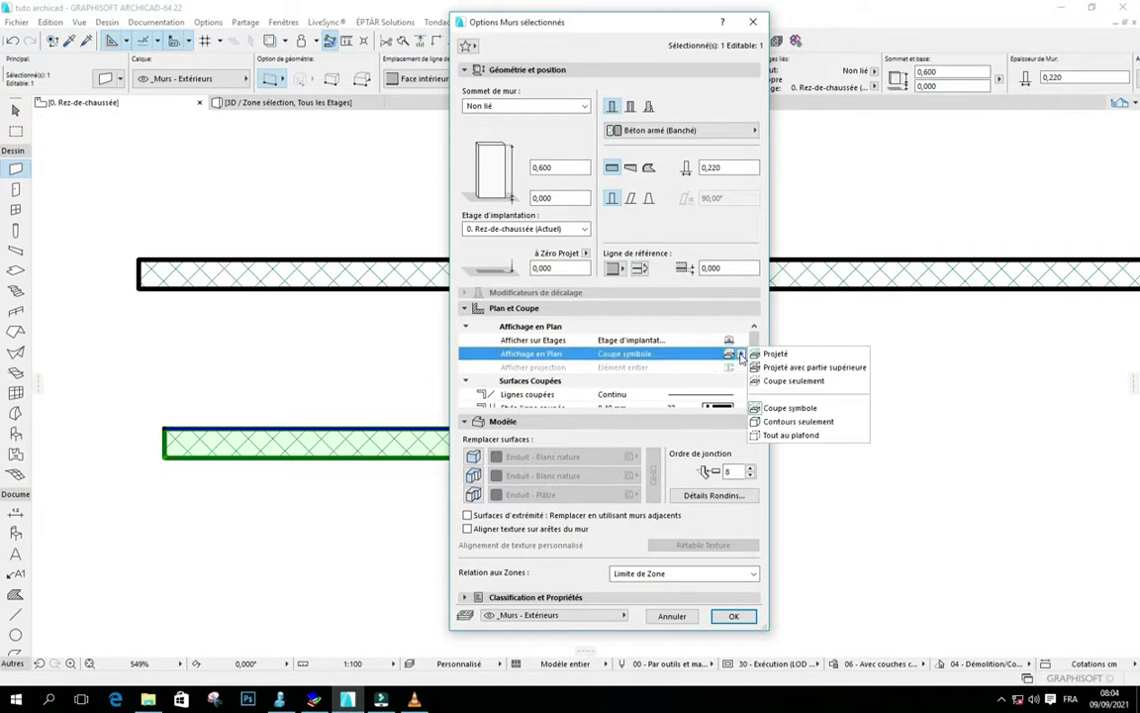
{"action": "left_click", "coordinate": [777, 423]}
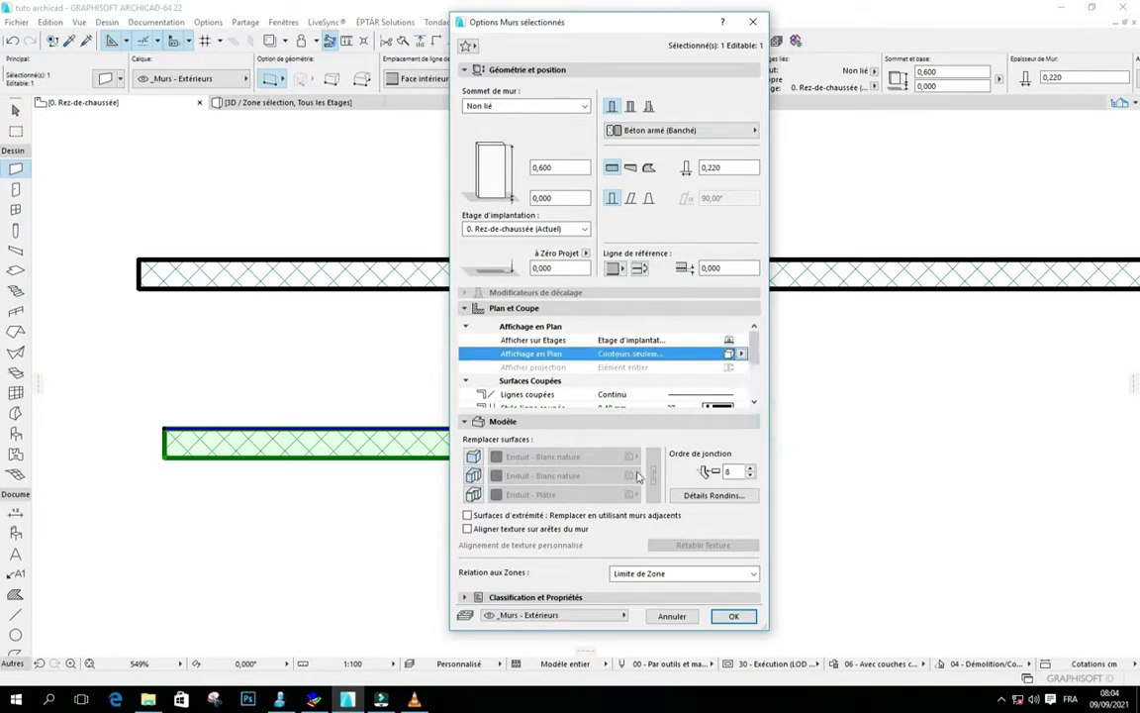
{"action": "left_click", "coordinate": [734, 616]}
{"action": "key", "text": "Escape"}
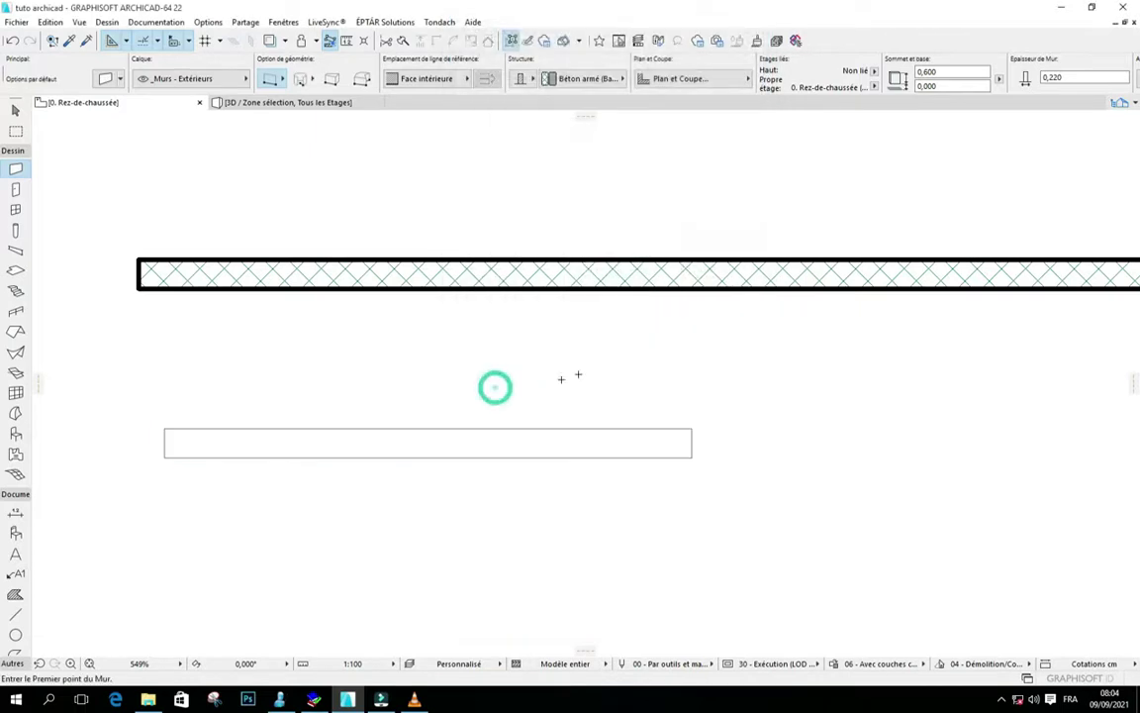
Examine how the low outline-only wall is drawn in plan compared with the hatched full-height wall above it
{"action": "scroll", "coordinate": [574, 376], "scroll_direction": "down", "scroll_amount": 3}
{"action": "scroll", "coordinate": [431, 378], "scroll_direction": "up", "scroll_amount": 3}
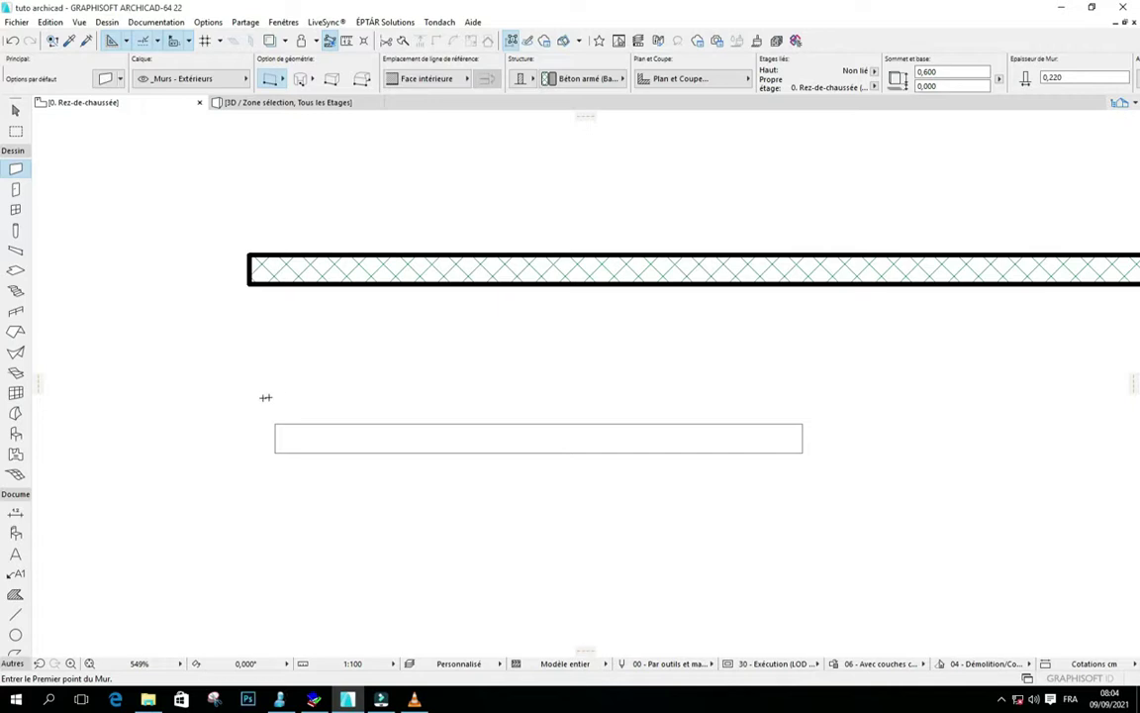
{"action": "left_click_drag", "start_coordinate": [234, 397], "coordinate": [942, 451], "text": "shift"}
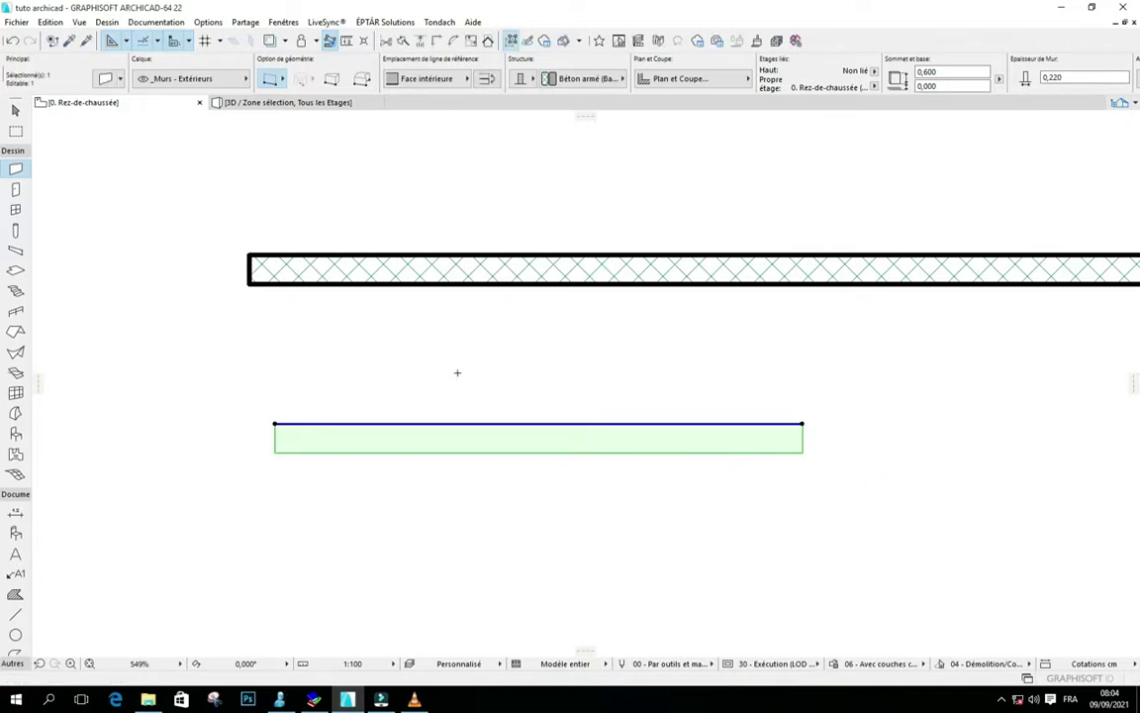
{"action": "scroll", "coordinate": [417, 348], "scroll_direction": "down", "scroll_amount": 3}
{"action": "left_click", "coordinate": [453, 340]}
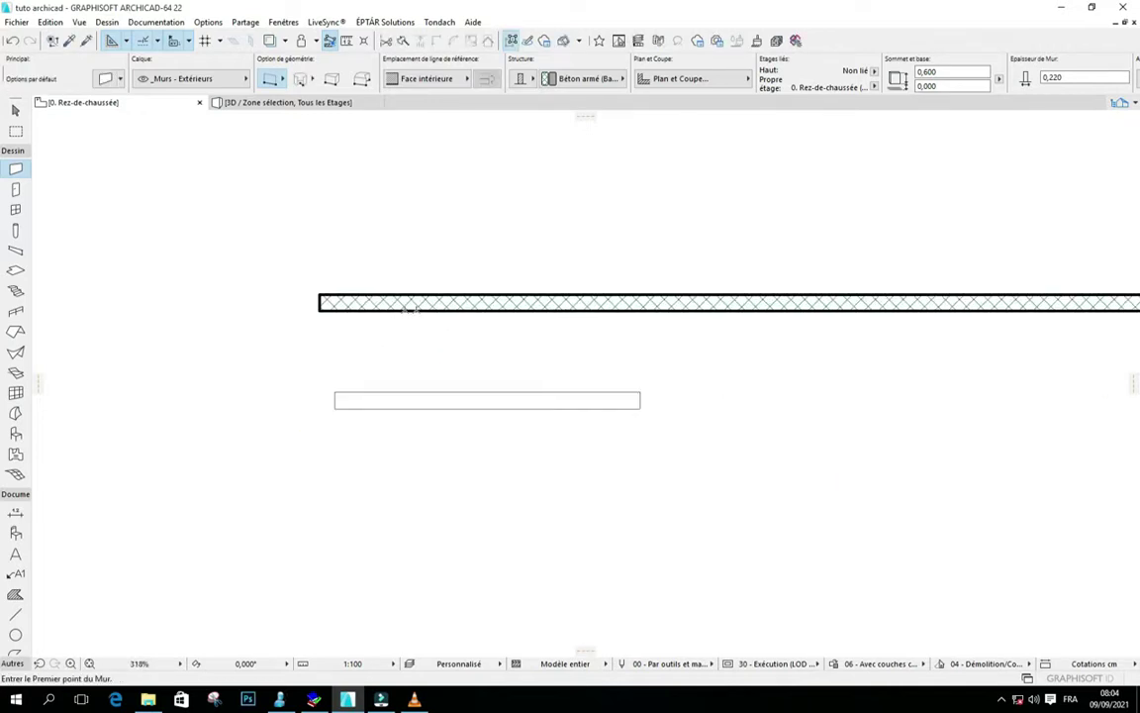
{"action": "scroll", "coordinate": [547, 362], "scroll_direction": "up", "scroll_amount": 1}
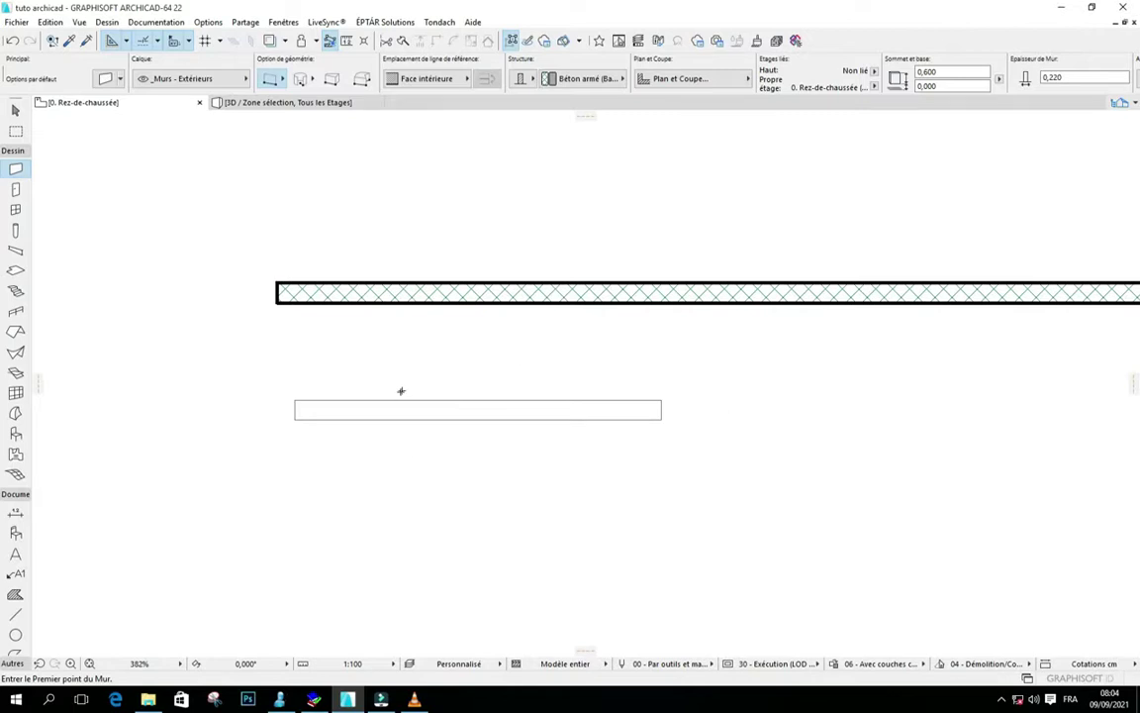
{"action": "scroll", "coordinate": [402, 389], "scroll_direction": "down", "scroll_amount": 3}
{"action": "scroll", "coordinate": [407, 411], "scroll_direction": "down", "scroll_amount": 3}
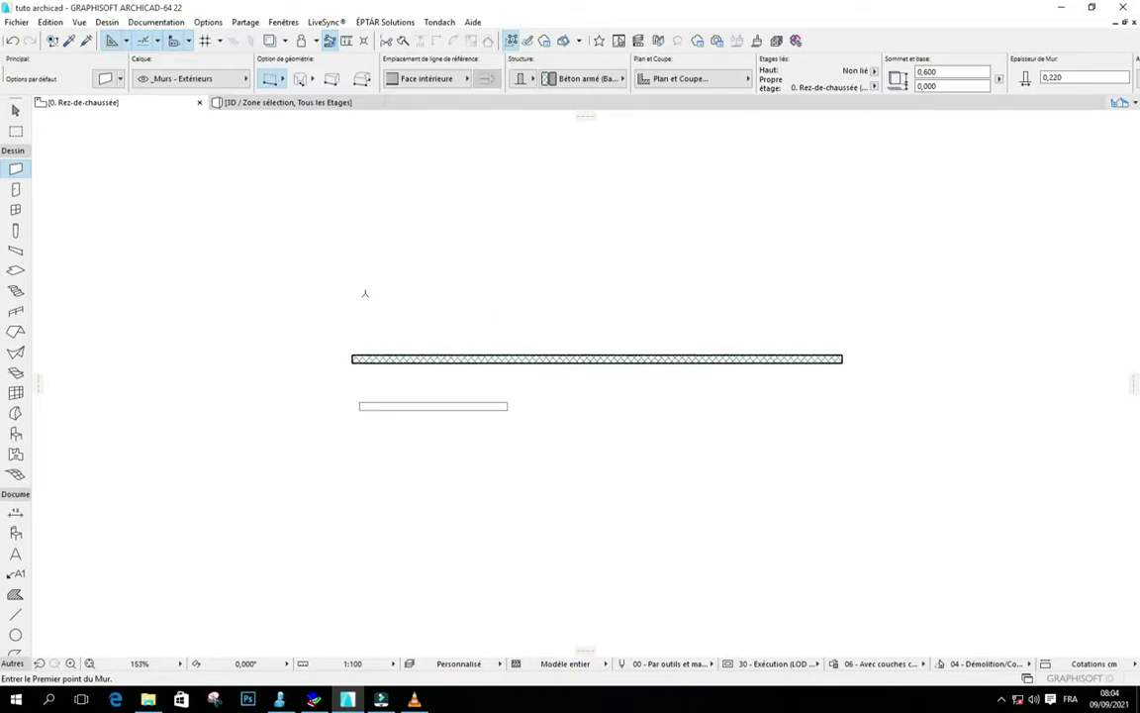
{"action": "scroll", "coordinate": [403, 360], "scroll_direction": "up", "scroll_amount": 2}
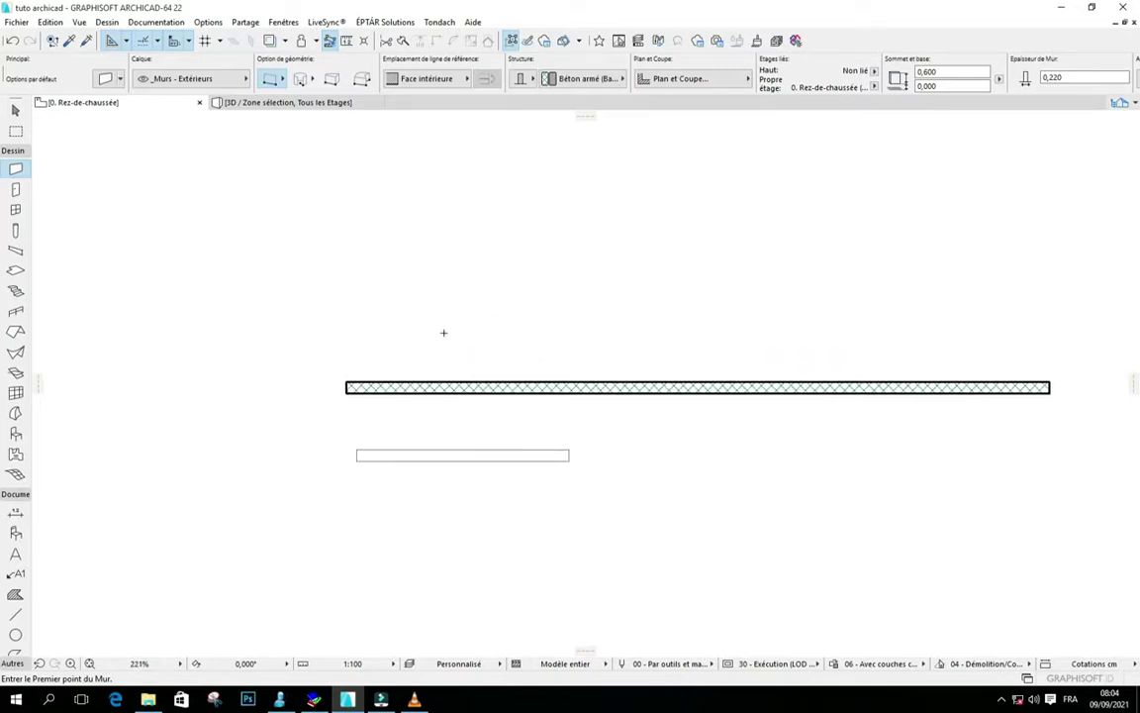
Set the default base offset for new walls to 1,700 above the home storey
{"action": "left_click", "coordinate": [105, 78]}
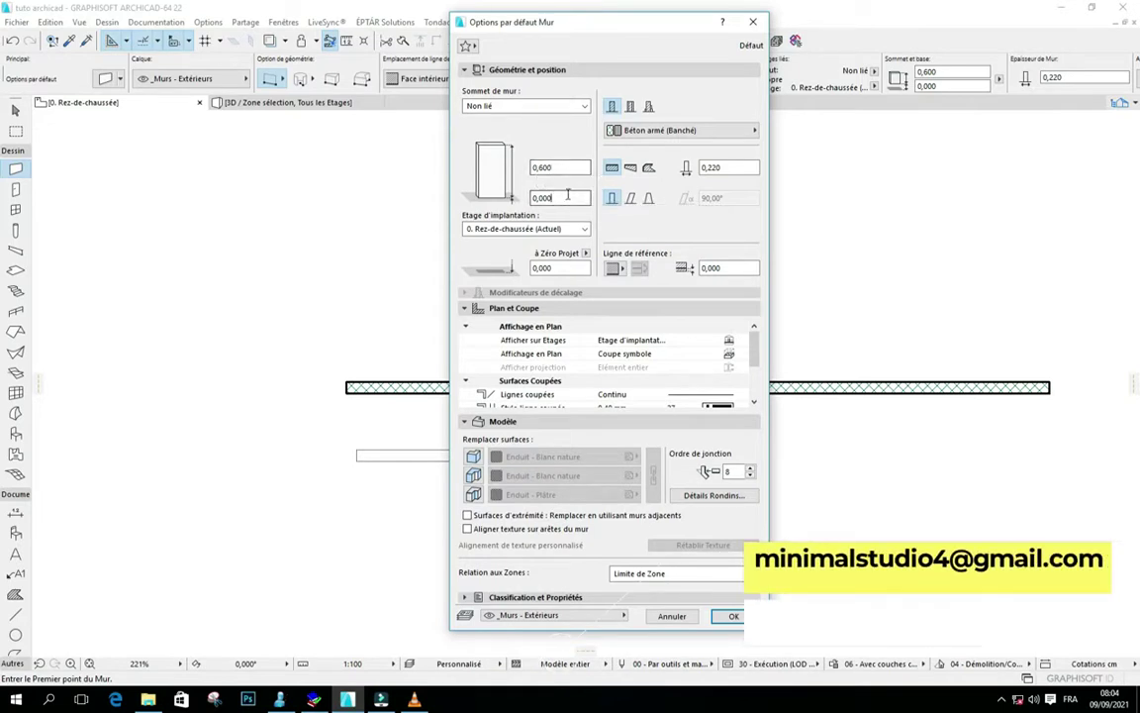
{"action": "left_click", "coordinate": [560, 198]}
{"action": "type", "text": "1,7"}
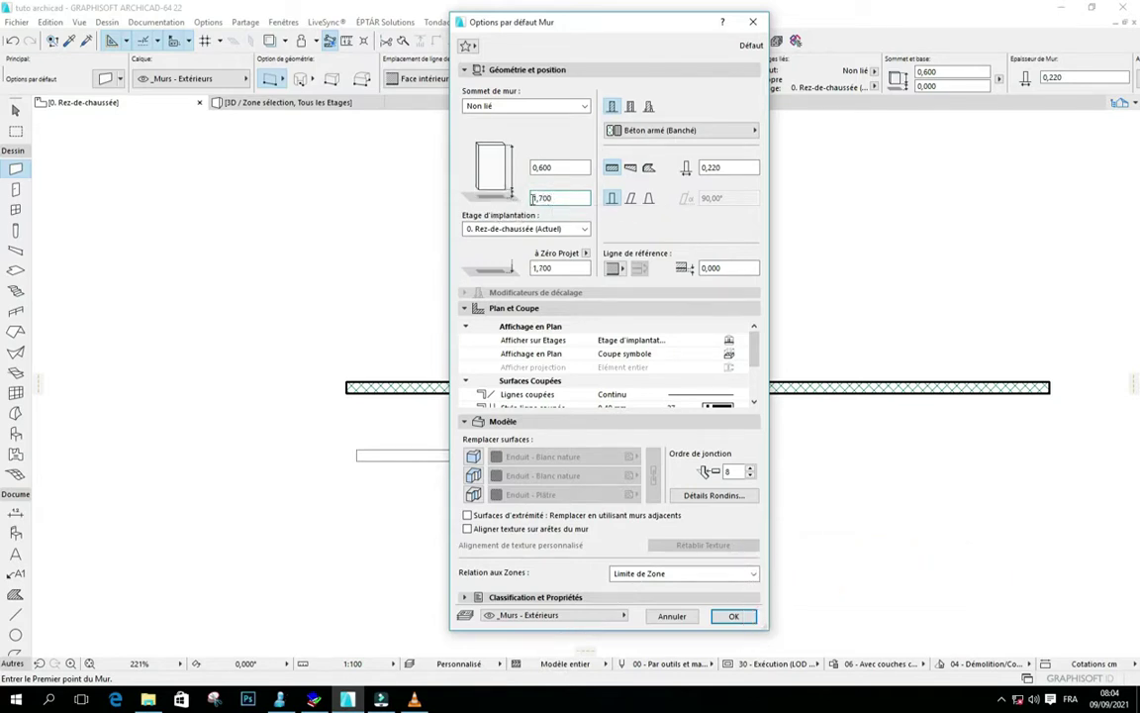
{"action": "left_click", "coordinate": [542, 166]}
{"action": "left_click", "coordinate": [734, 616]}
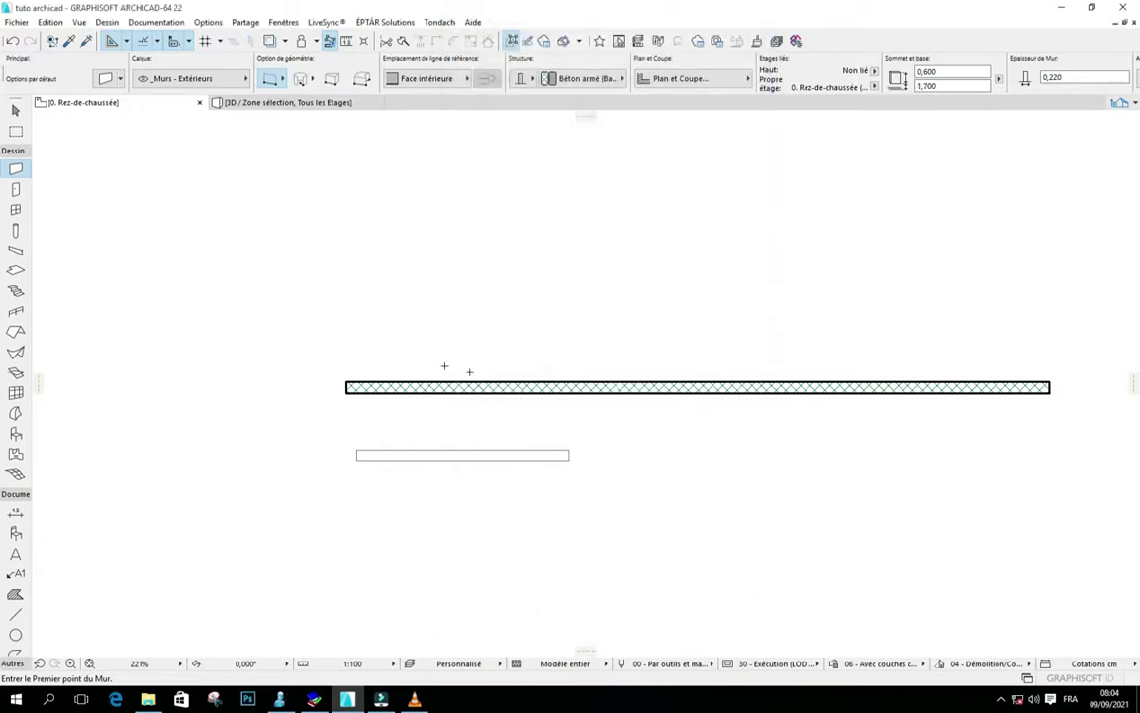
Draw a third horizontal wall below the other two, parallel to them and about as long as the outlined wall
{"action": "scroll", "coordinate": [422, 363], "scroll_direction": "down", "scroll_amount": 2}
{"action": "scroll", "coordinate": [422, 363], "scroll_direction": "down", "scroll_amount": 2}
{"action": "scroll", "coordinate": [533, 382], "scroll_direction": "up", "scroll_amount": 2}
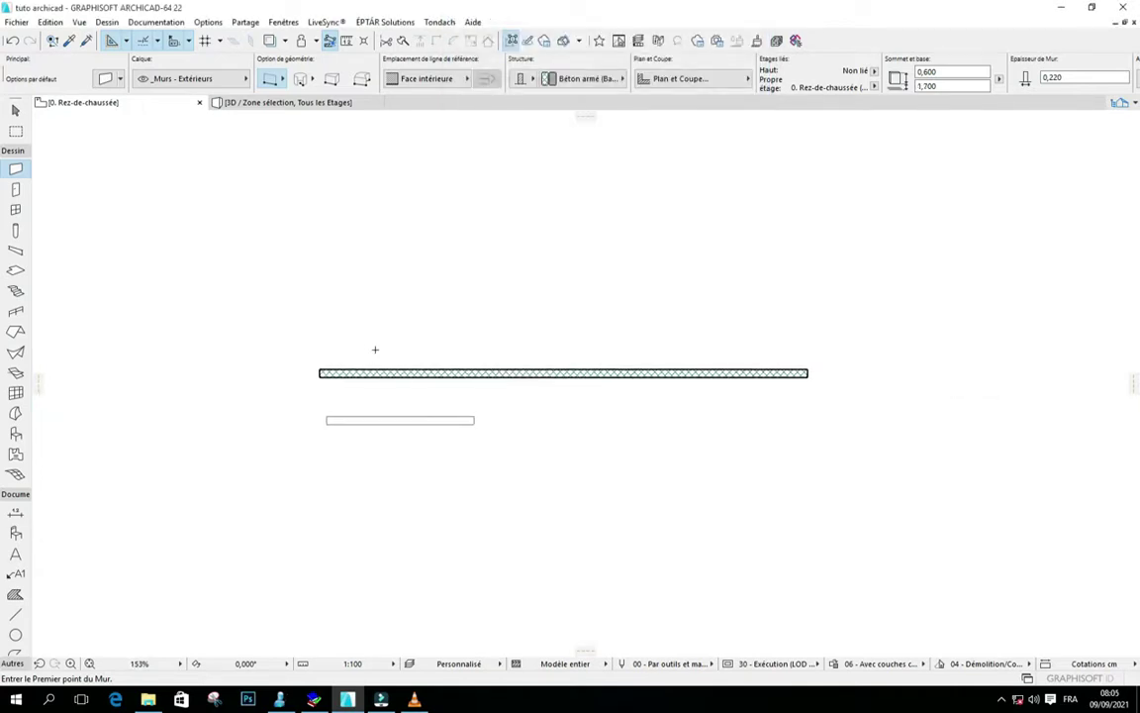
{"action": "scroll", "coordinate": [331, 302], "scroll_direction": "up", "scroll_amount": 3}
{"action": "scroll", "coordinate": [341, 317], "scroll_direction": "down", "scroll_amount": 3}
{"action": "scroll", "coordinate": [376, 461], "scroll_direction": "up", "scroll_amount": 3}
{"action": "left_click", "coordinate": [311, 427]}
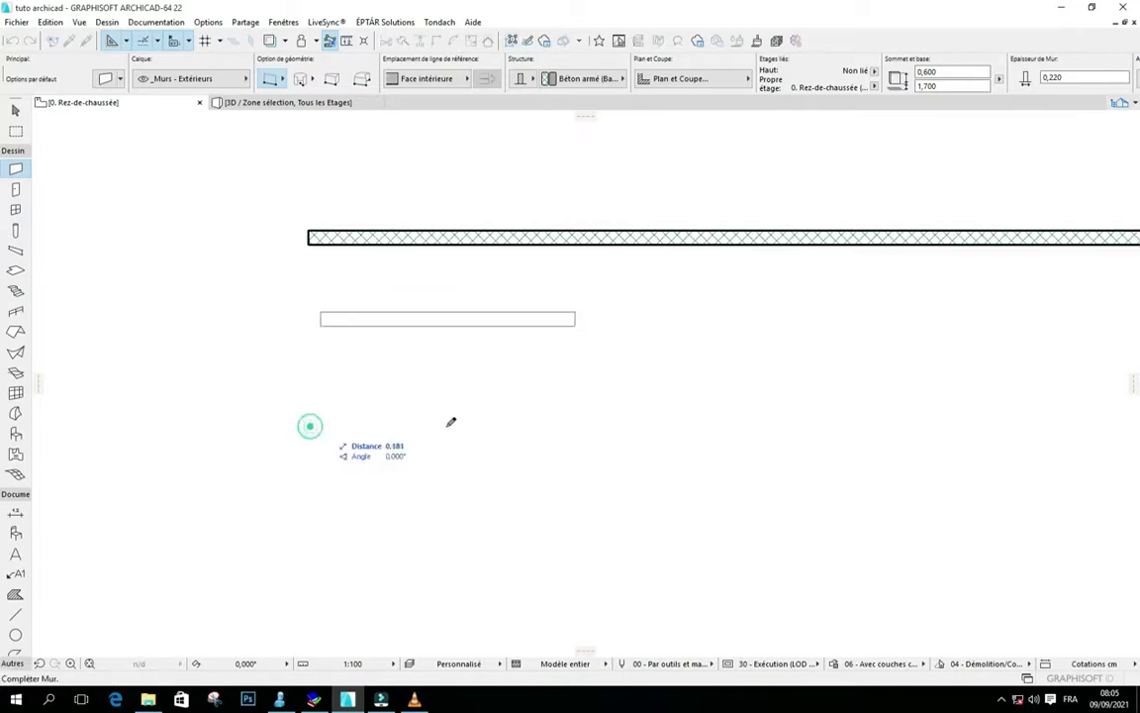
{"action": "left_click", "coordinate": [573, 429]}
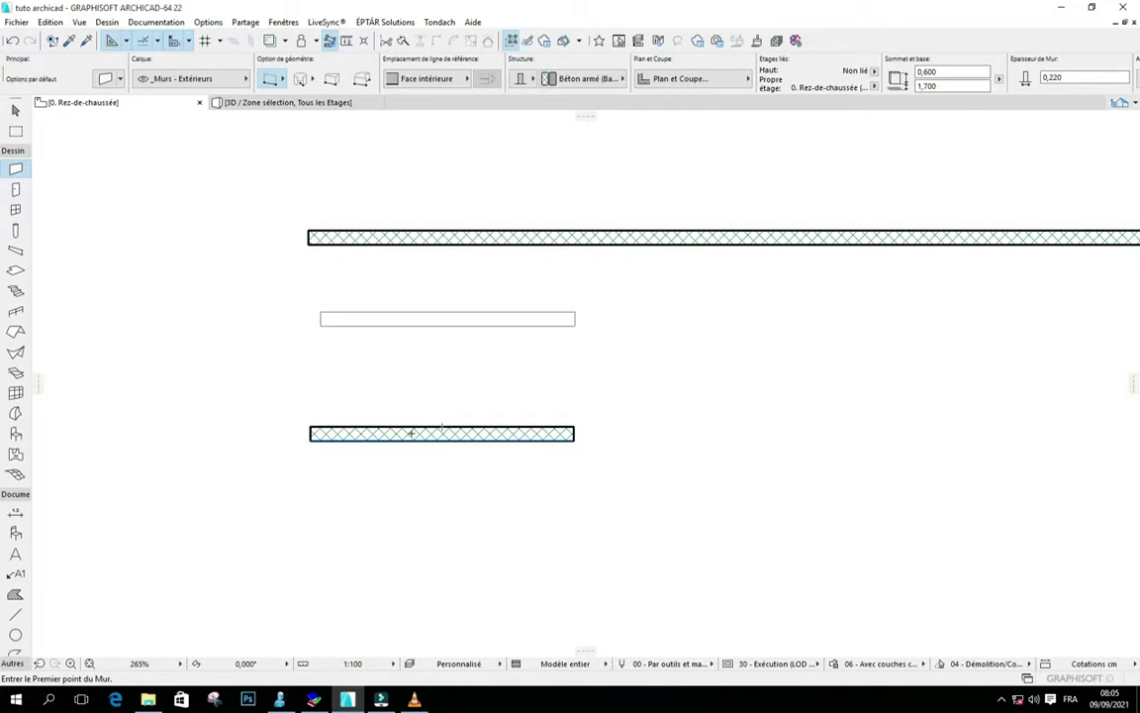
Set the floor plan display of the new lowest wall to Tout au plafond
{"action": "scroll", "coordinate": [426, 440], "scroll_direction": "up", "scroll_amount": 1}
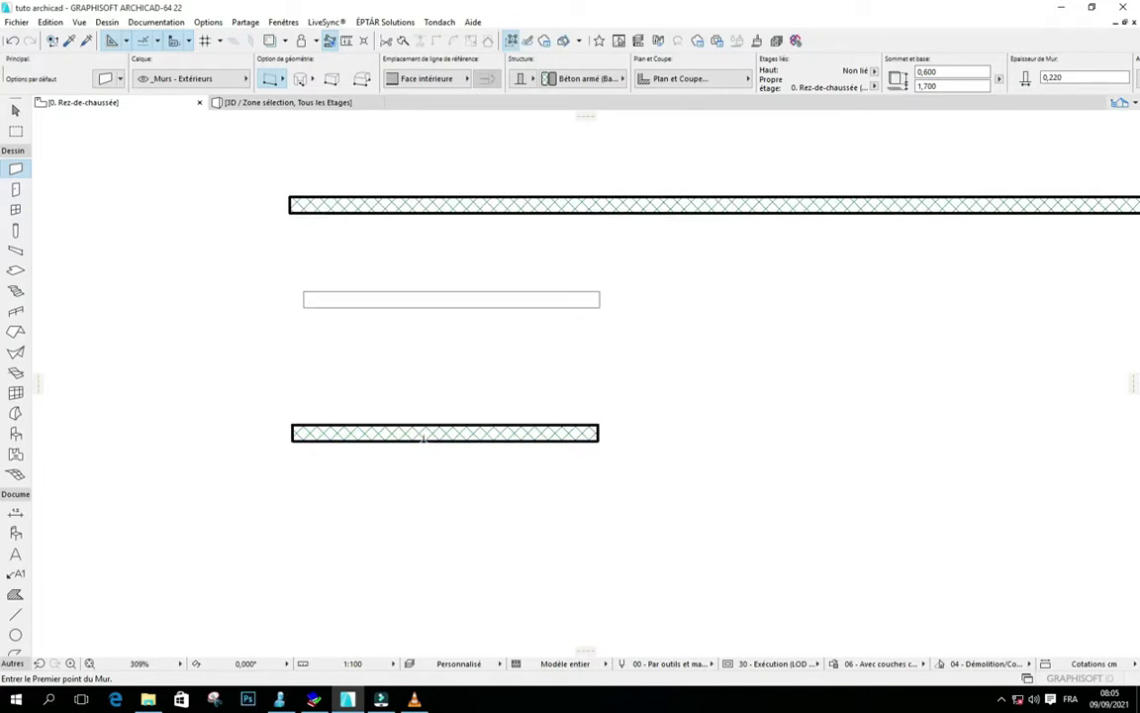
{"action": "left_click", "coordinate": [424, 438], "text": "shift"}
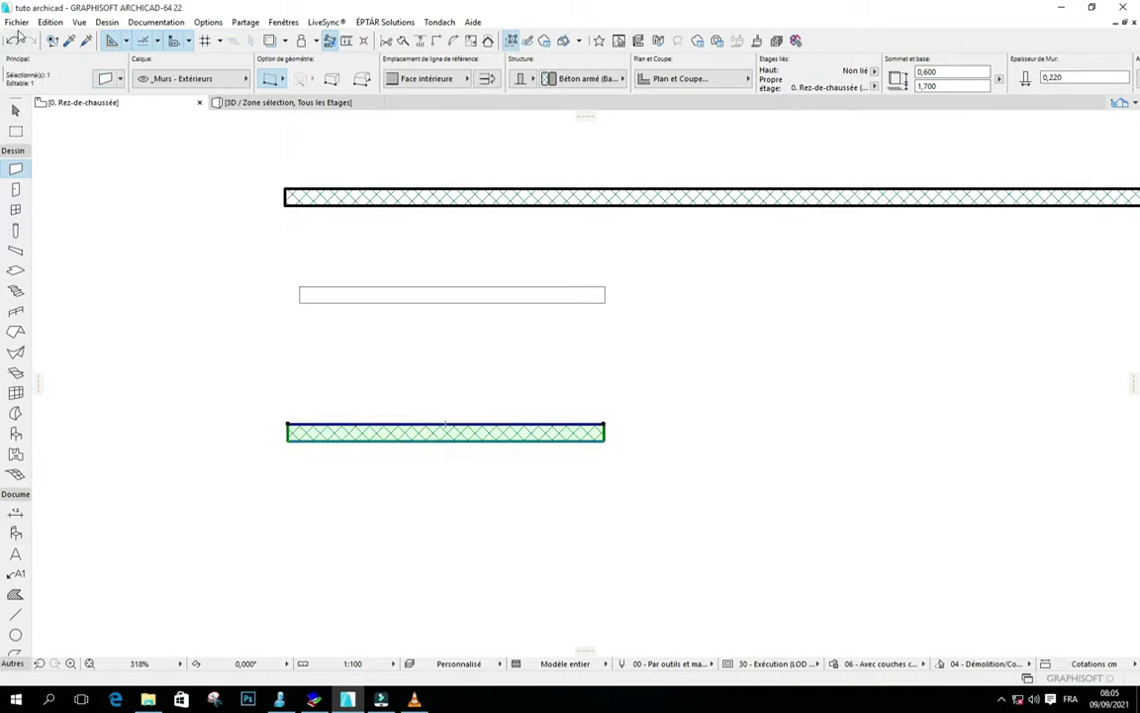
{"action": "left_click", "coordinate": [103, 76]}
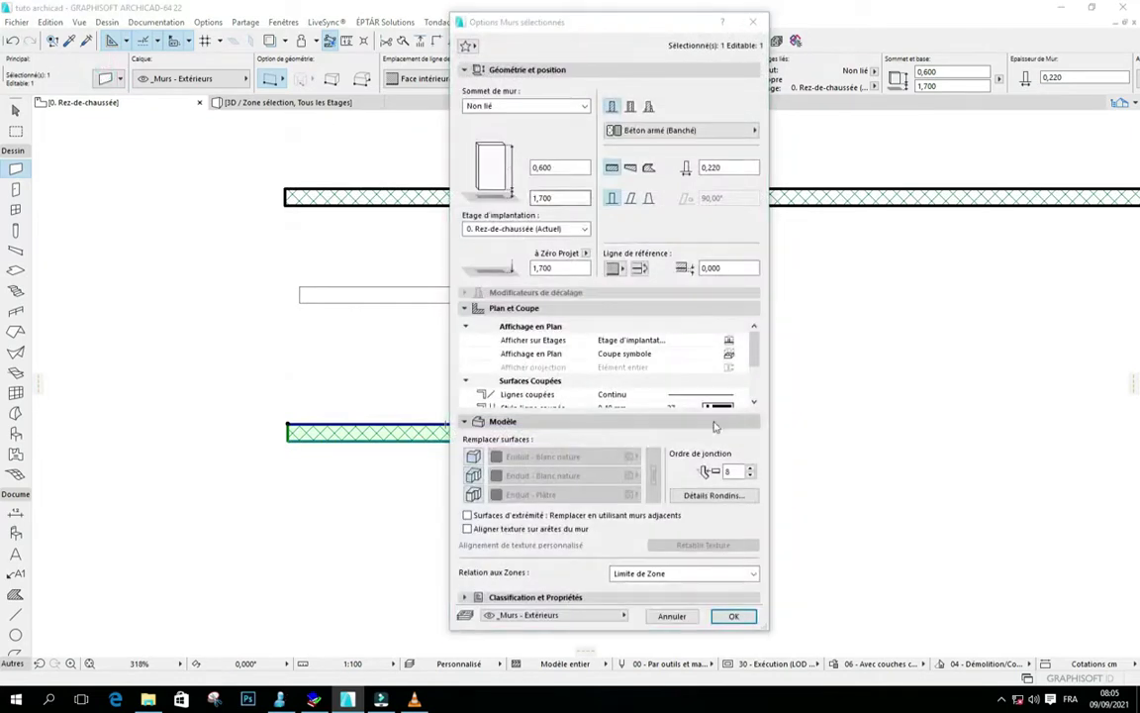
{"action": "left_click", "coordinate": [732, 358]}
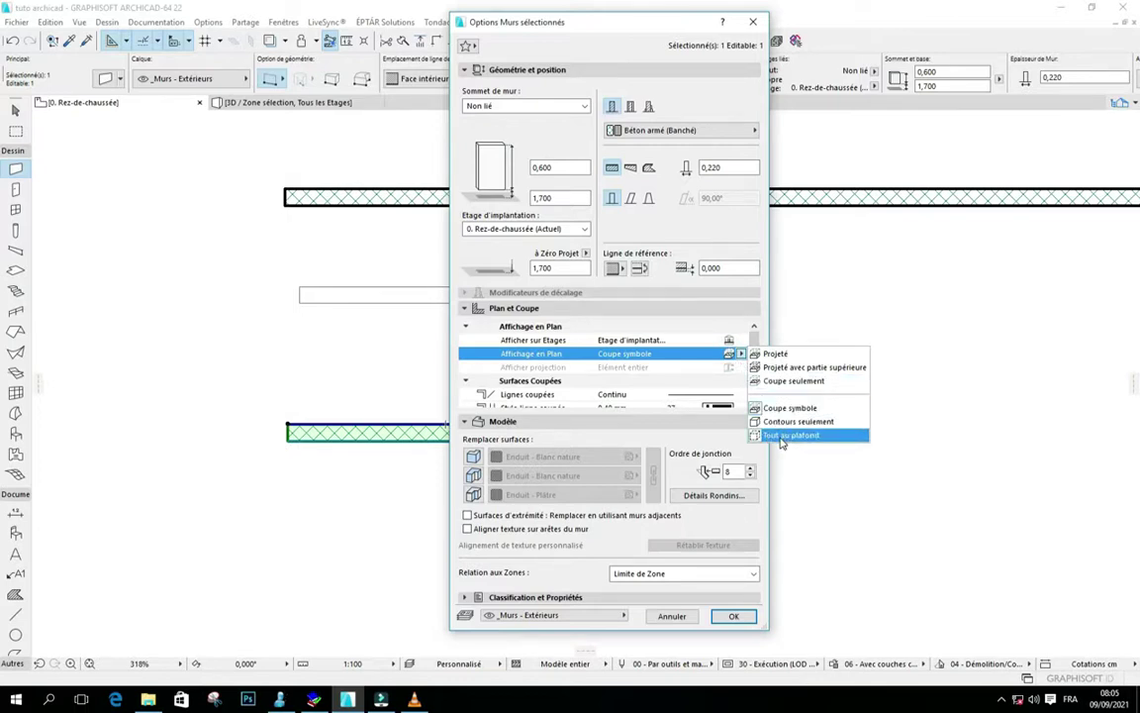
{"action": "left_click", "coordinate": [783, 436]}
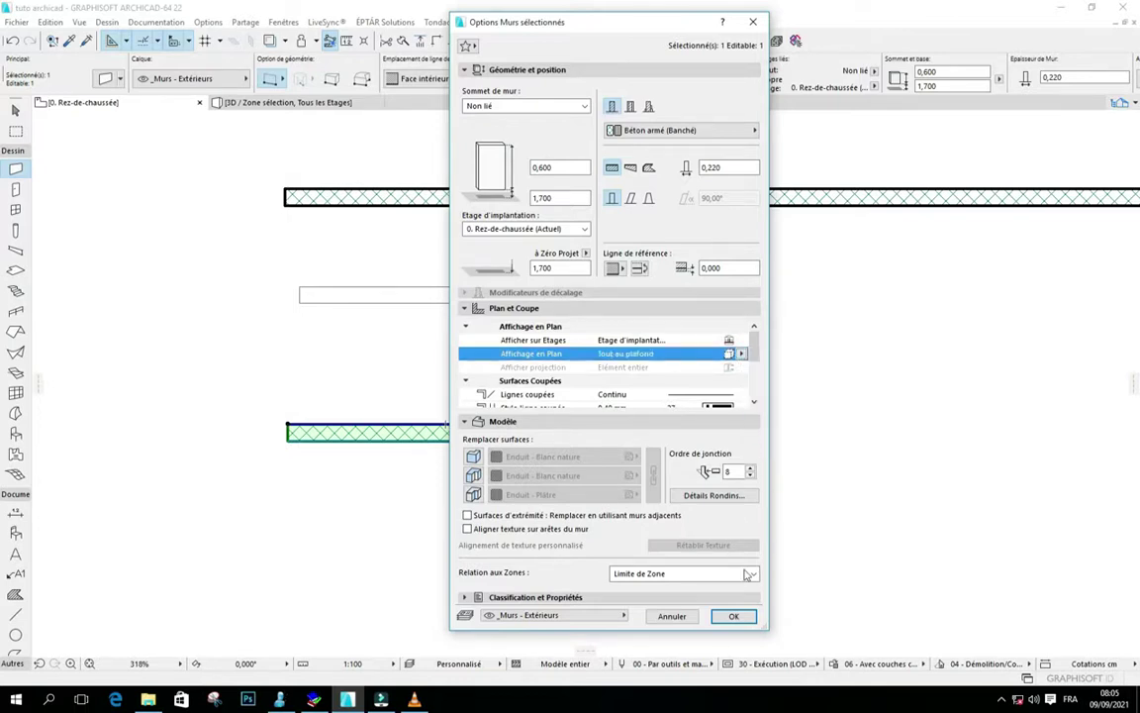
{"action": "left_click", "coordinate": [730, 614]}
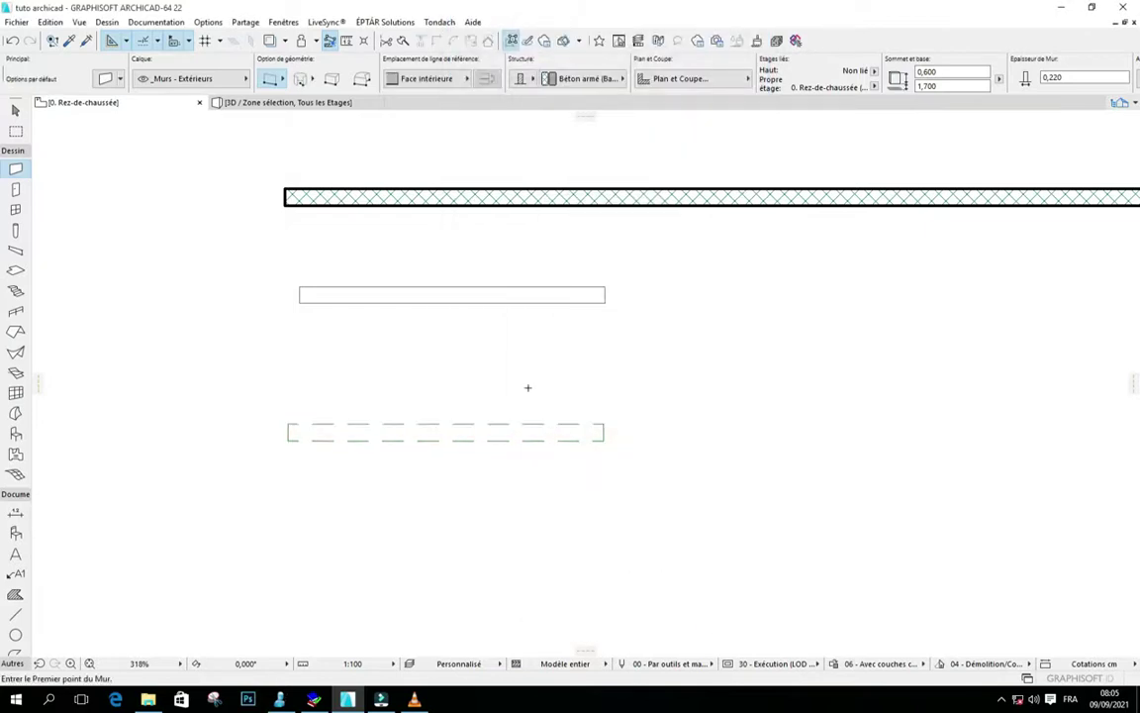
{"action": "scroll", "coordinate": [456, 341], "scroll_direction": "up", "scroll_amount": 3}
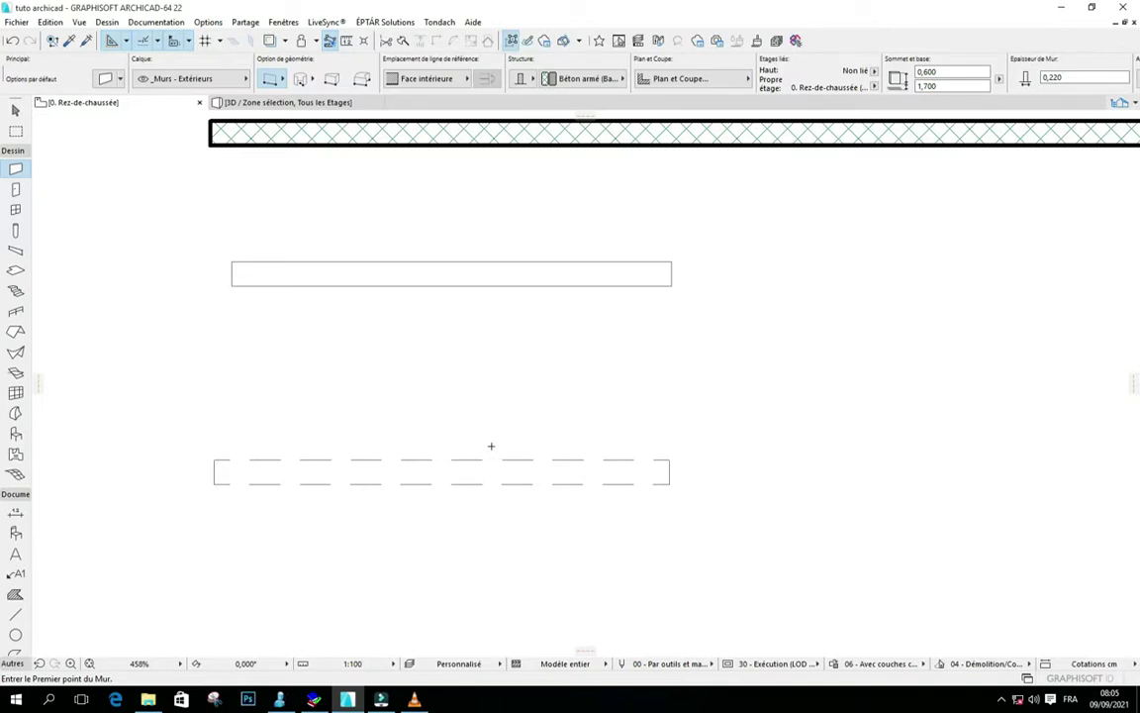
{"action": "scroll", "coordinate": [490, 447], "scroll_direction": "down", "scroll_amount": 2}
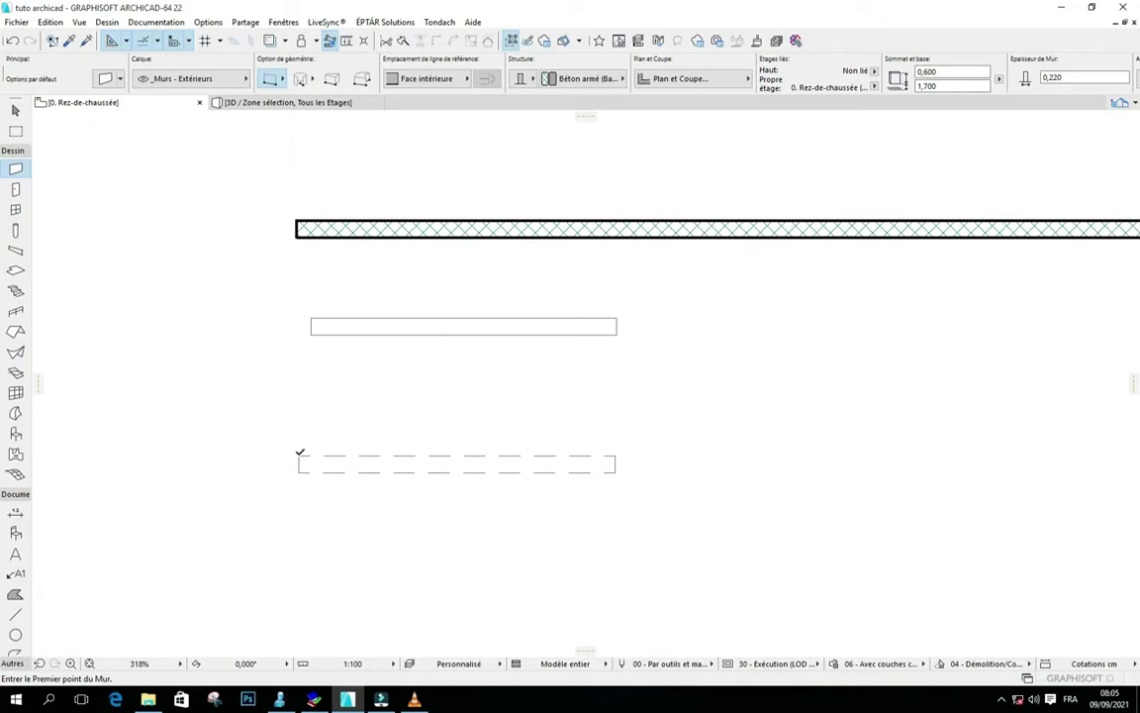
{"action": "scroll", "coordinate": [298, 454], "scroll_direction": "up", "scroll_amount": 3}
{"action": "scroll", "coordinate": [304, 492], "scroll_direction": "down", "scroll_amount": 2}
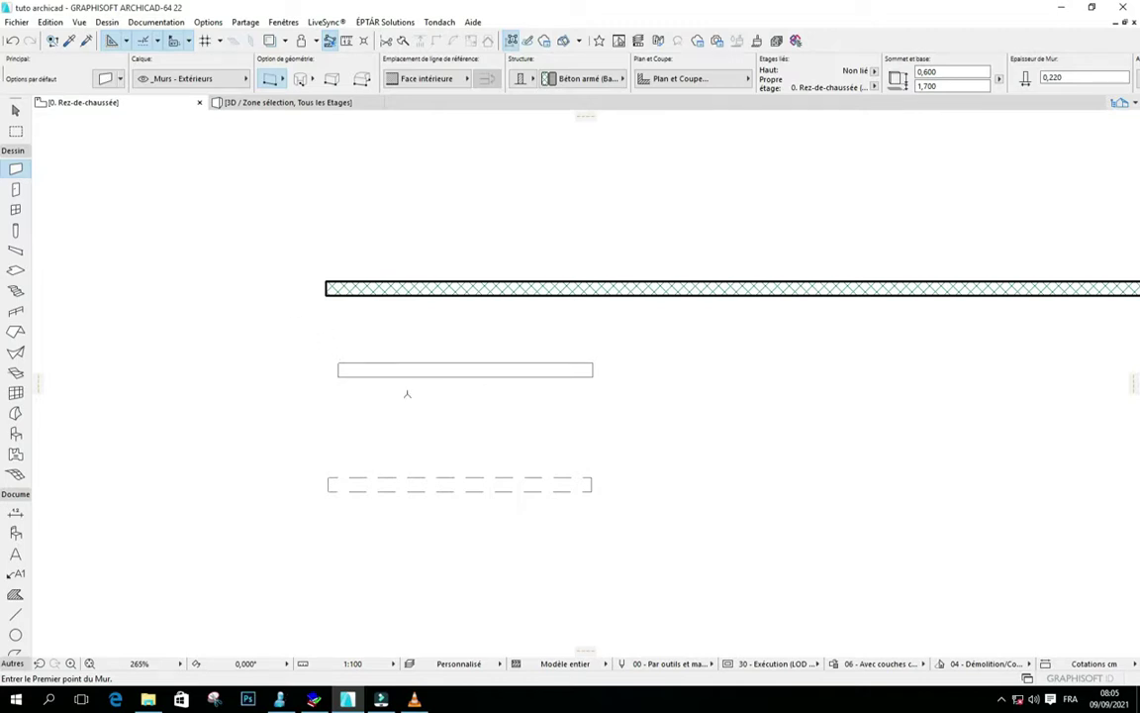
{"action": "scroll", "coordinate": [544, 353], "scroll_direction": "up", "scroll_amount": 1}
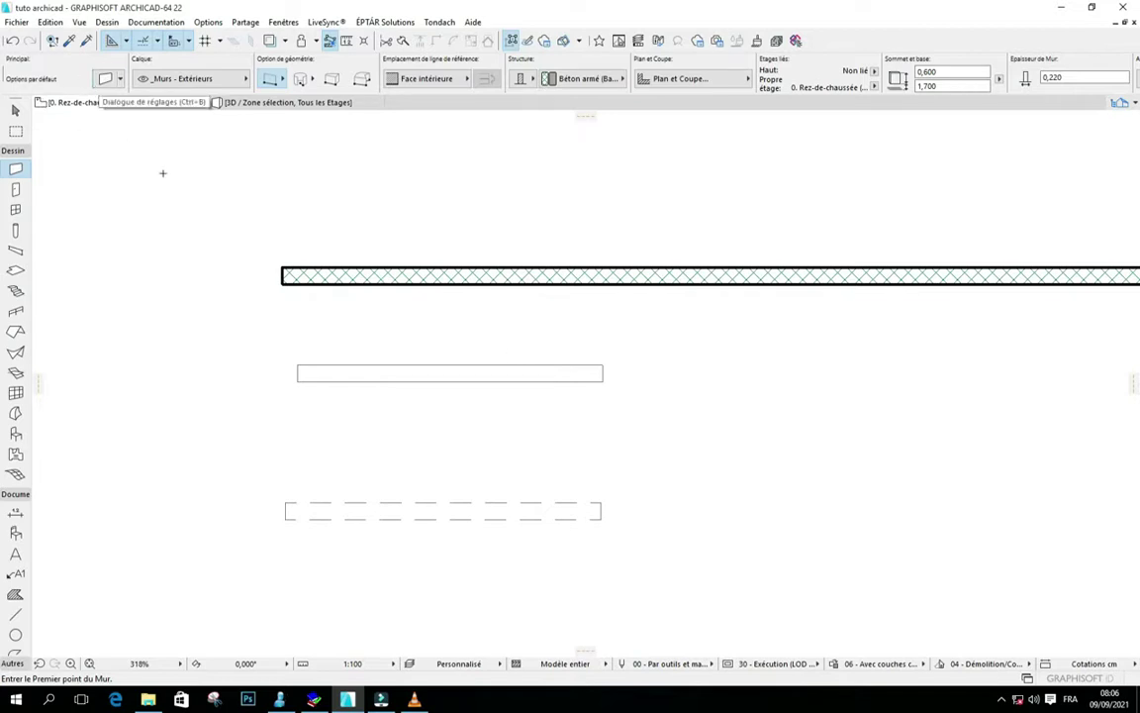
Examine the cut line and uncut line pen settings of the hatched full-height wall, including the available pen colours
{"action": "left_click", "coordinate": [358, 276]}
{"action": "left_click", "coordinate": [105, 78]}
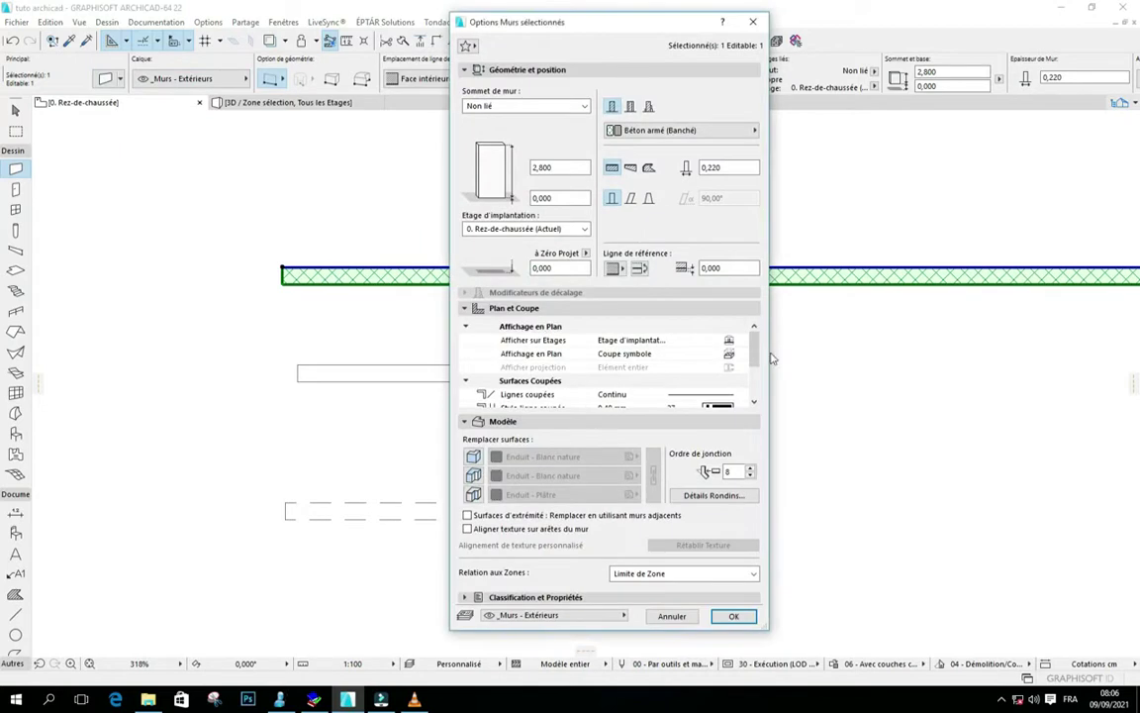
{"action": "left_click_drag", "start_coordinate": [755, 348], "coordinate": [757, 356]}
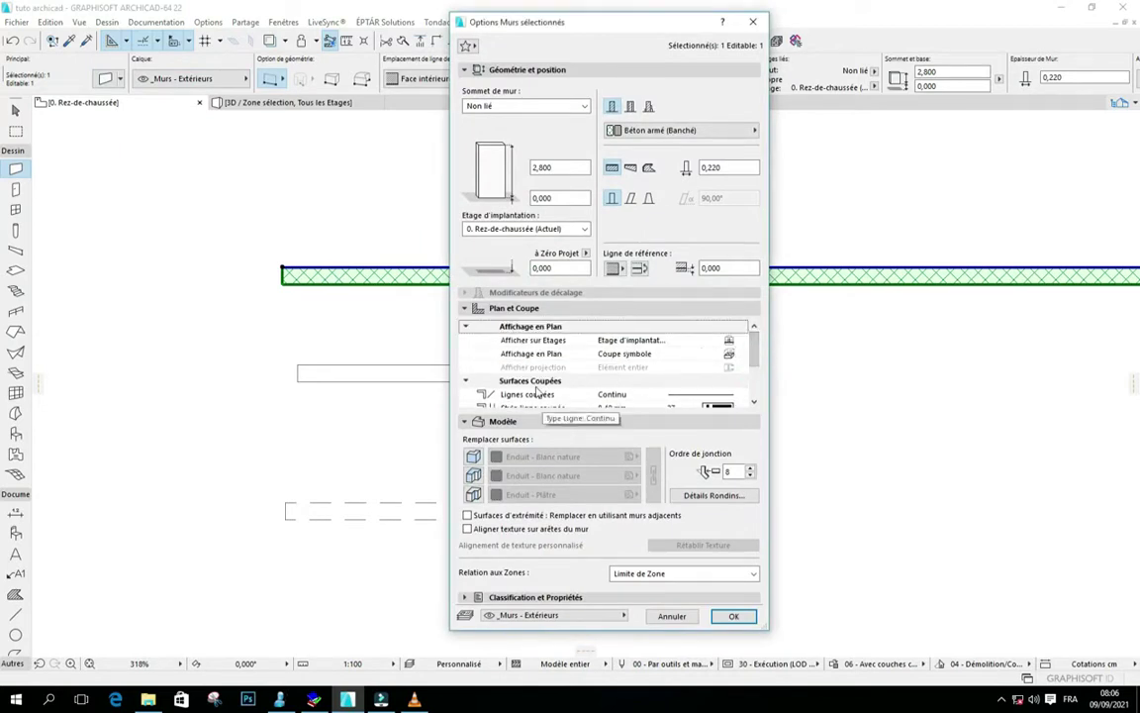
{"action": "scroll", "coordinate": [501, 372], "scroll_direction": "down", "scroll_amount": 1}
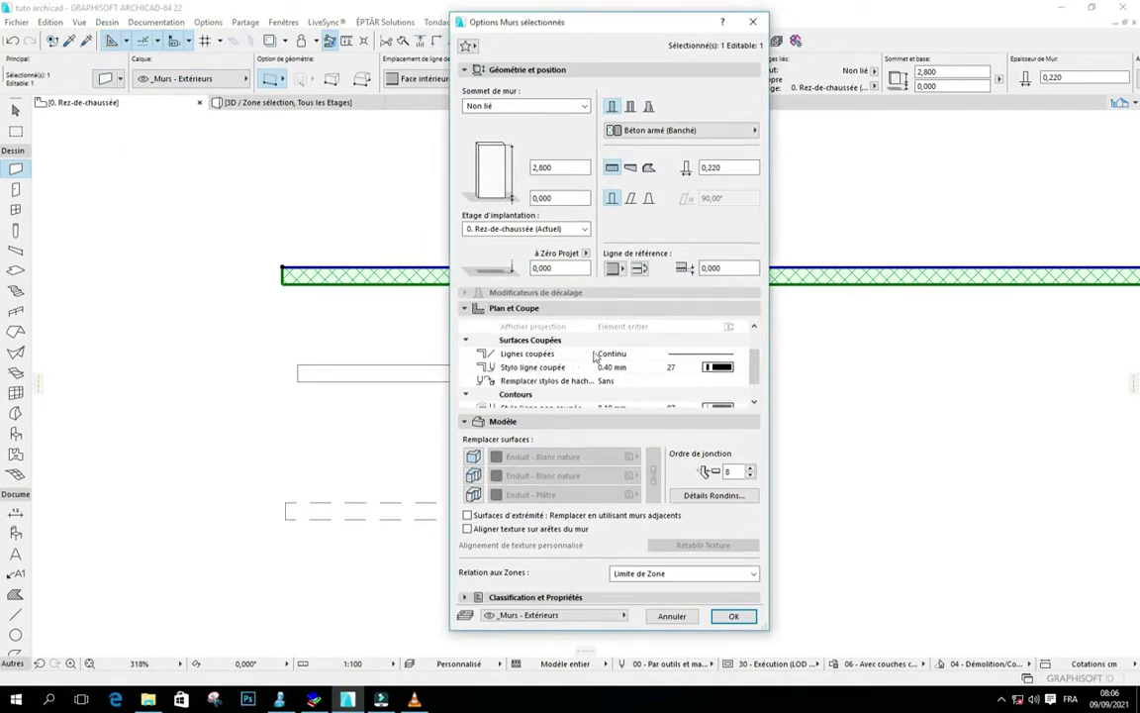
{"action": "left_click", "coordinate": [727, 374]}
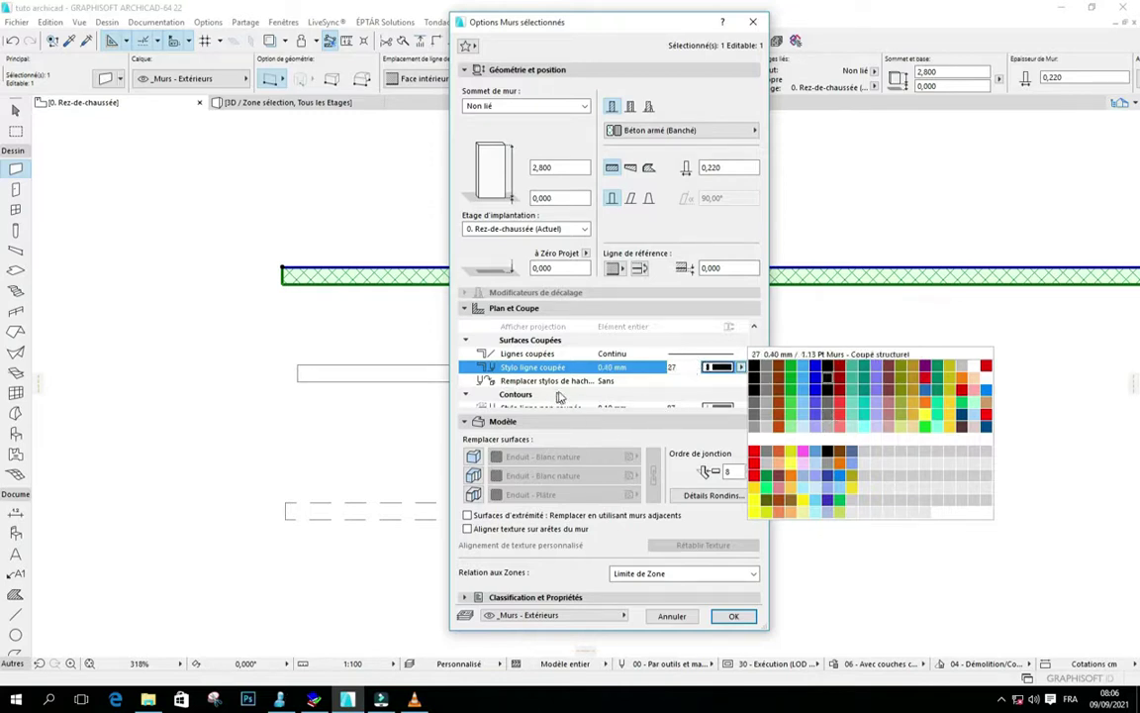
{"action": "scroll", "coordinate": [552, 384], "scroll_direction": "down", "scroll_amount": 2}
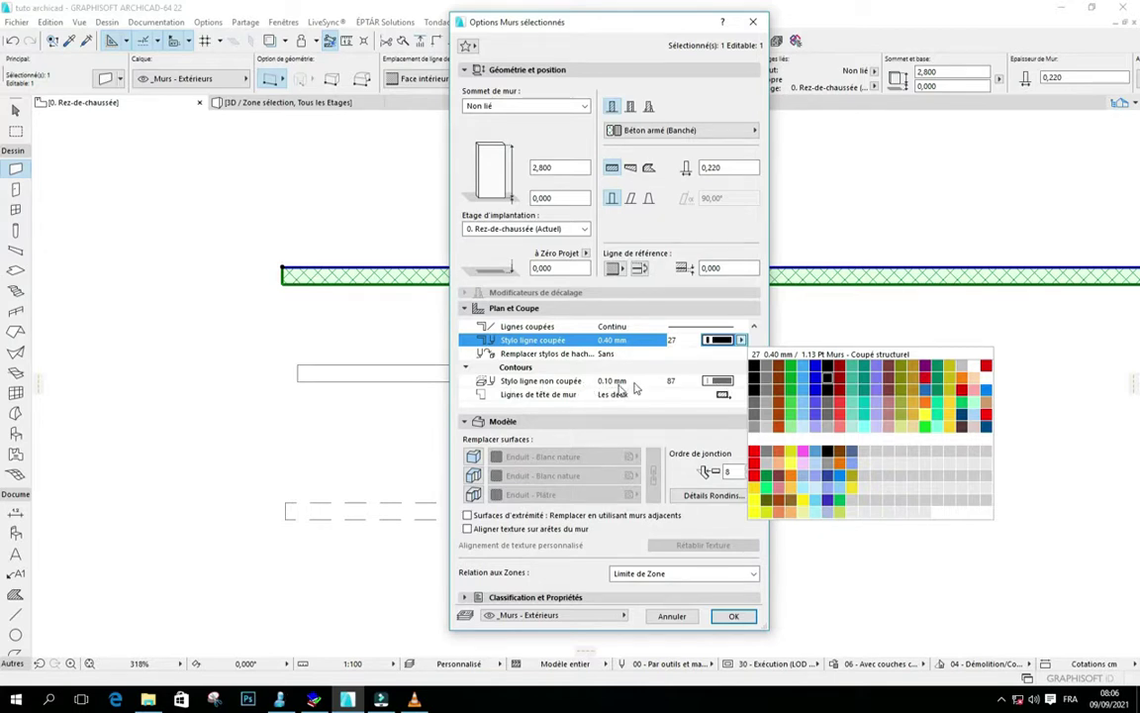
{"action": "left_click", "coordinate": [714, 383]}
{"action": "left_click", "coordinate": [714, 383]}
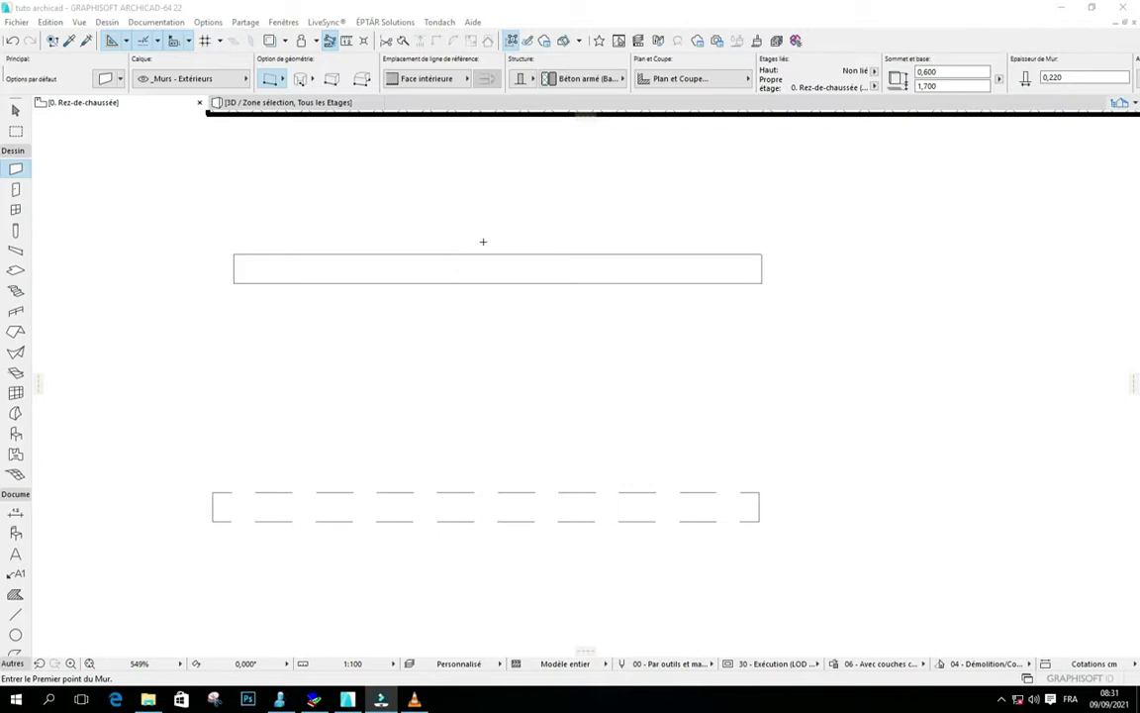
Open the default wall settings and display the choices for Afficher sur Etages in the floor plan display options
{"action": "scroll", "coordinate": [461, 236], "scroll_direction": "down", "scroll_amount": 3}
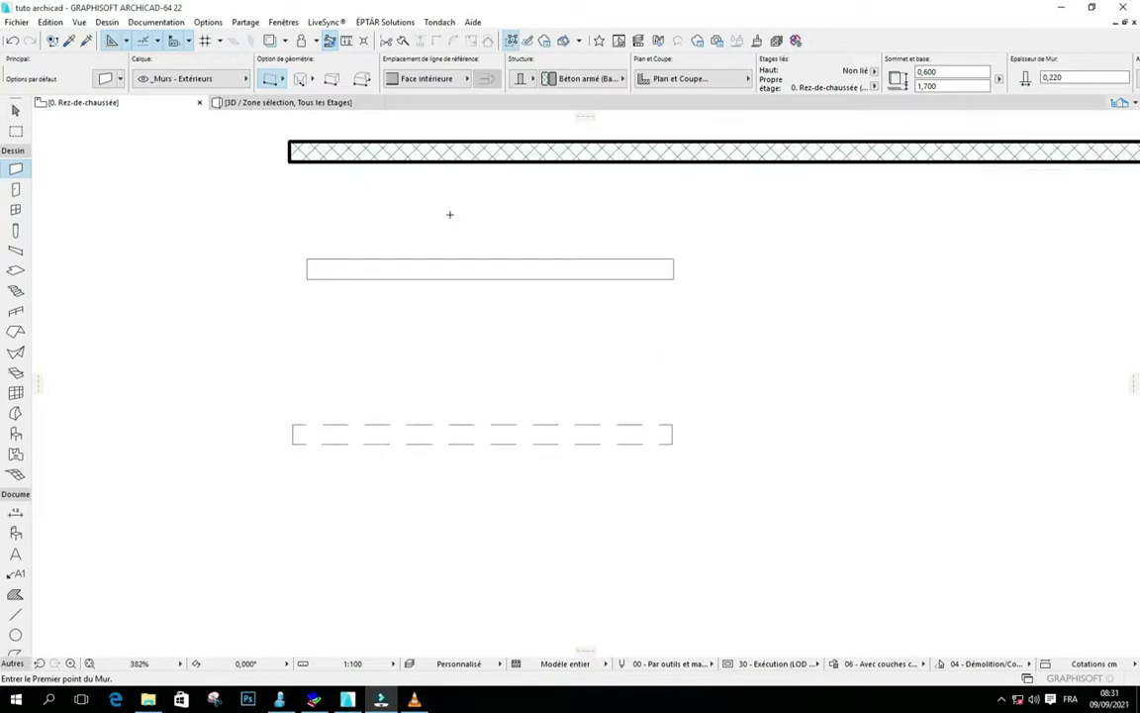
{"action": "left_click", "coordinate": [106, 78]}
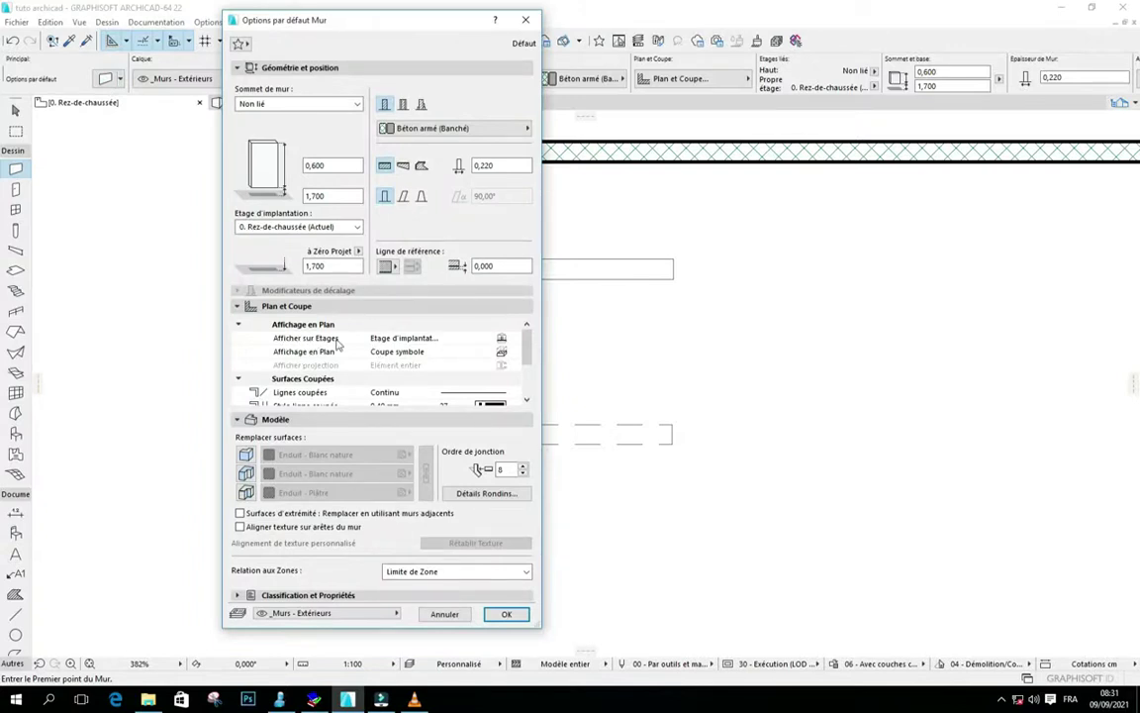
{"action": "left_click_drag", "start_coordinate": [439, 28], "coordinate": [331, 33]}
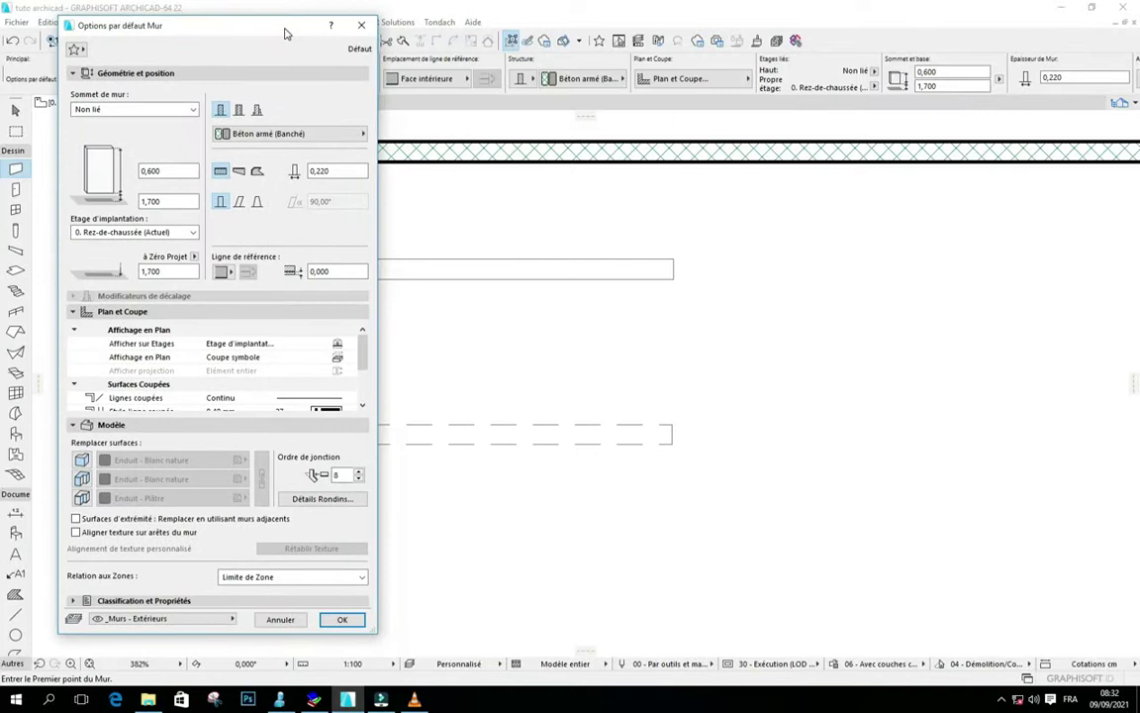
{"action": "left_click_drag", "start_coordinate": [254, 31], "coordinate": [483, 25]}
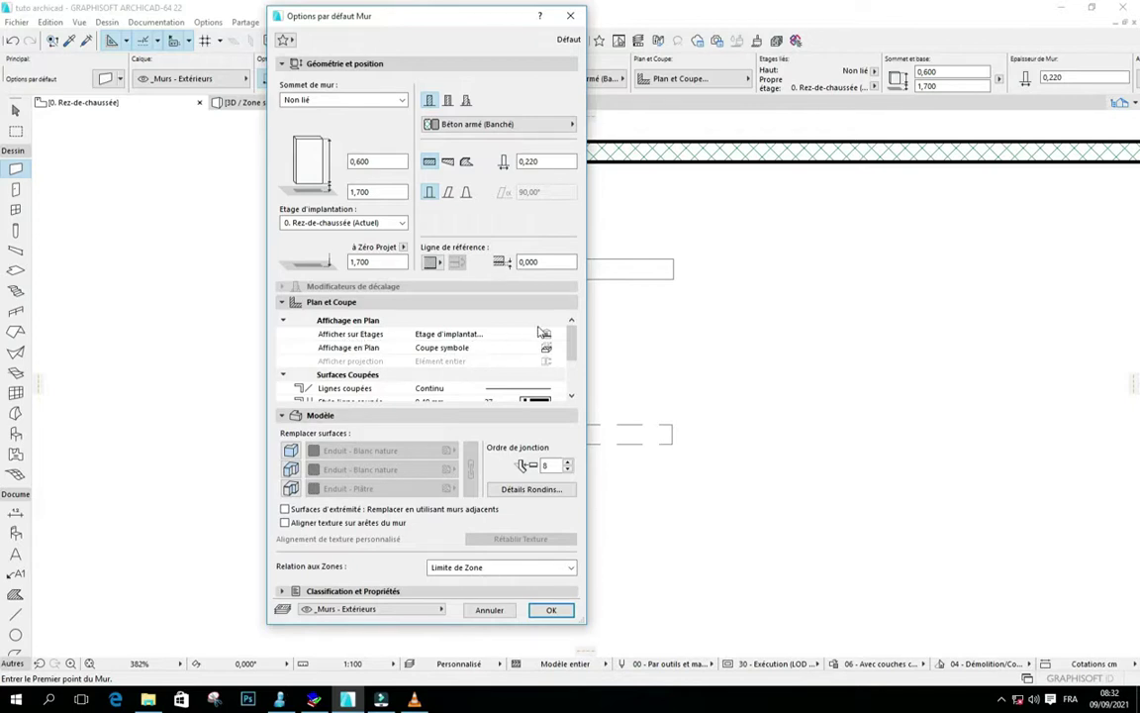
{"action": "left_click", "coordinate": [322, 337]}
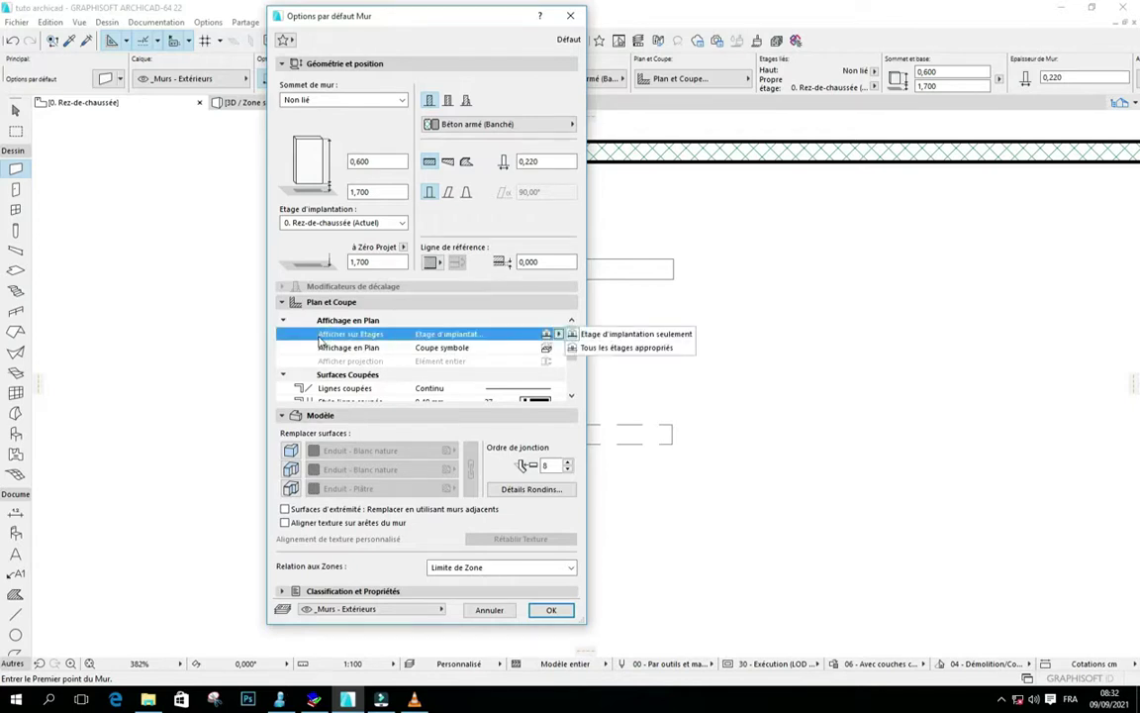